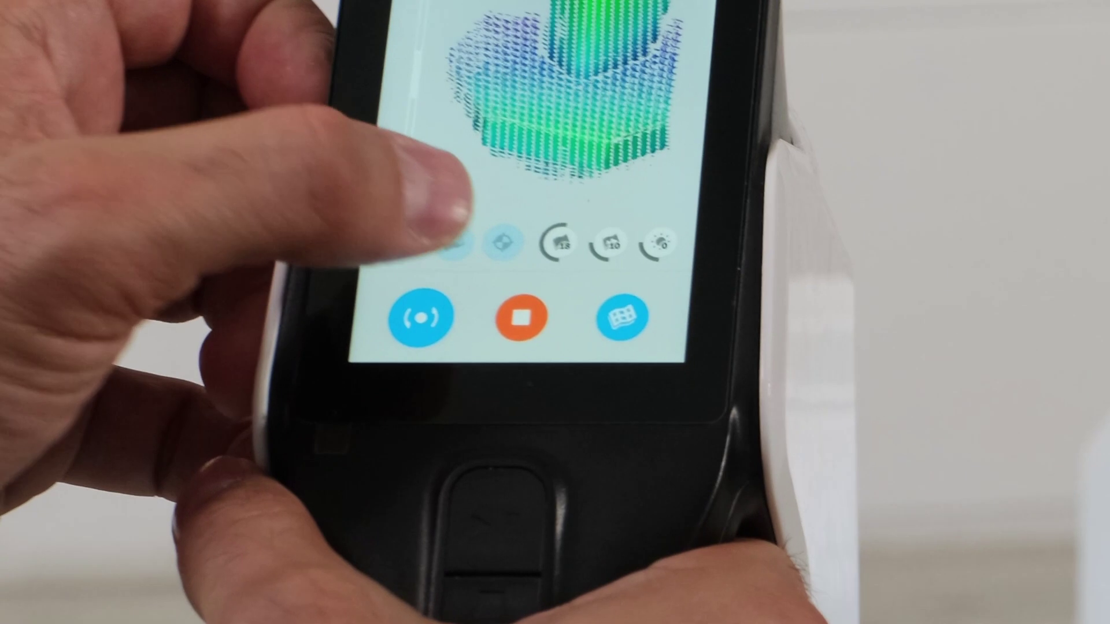
Step: Enable Live3D on the scanner screen to see the chair's point cloud while scanning
{"action": "left_click", "coordinate": [453, 241]}
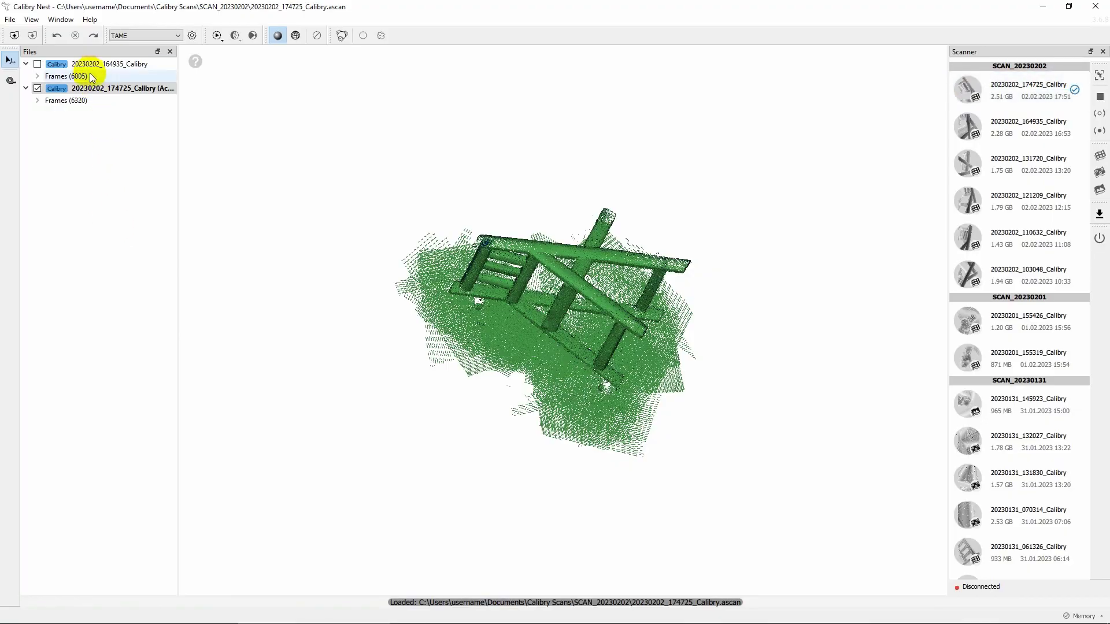
Step: Make the 20230202_164935 chair scan the active file and enlarge its point cloud
{"action": "left_click", "coordinate": [90, 76]}
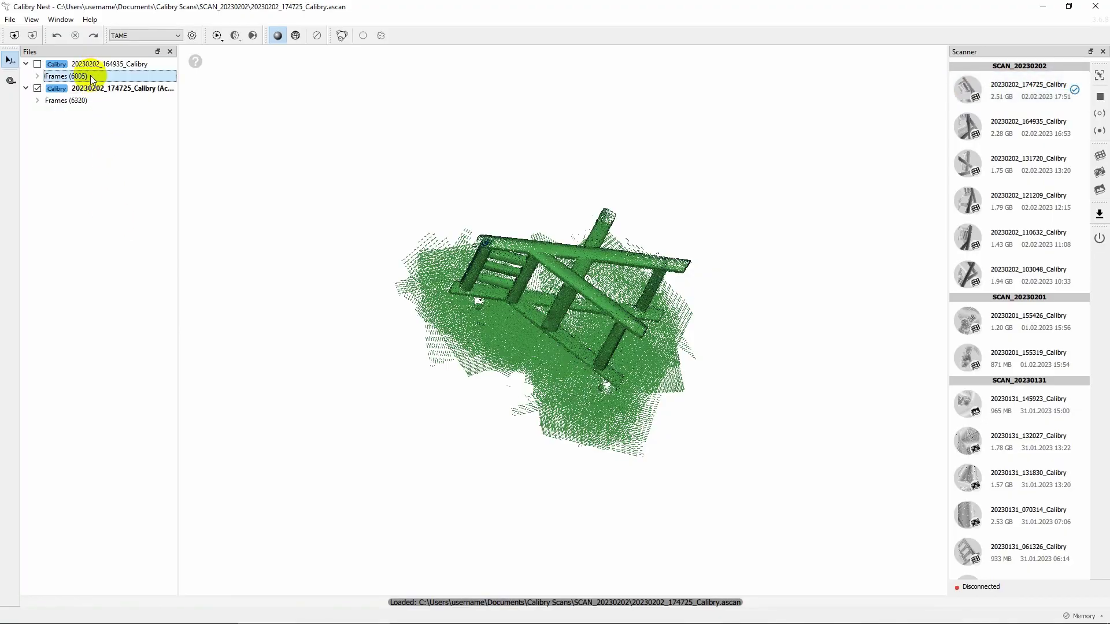
{"action": "double_click", "coordinate": [91, 75]}
{"action": "left_click_drag", "start_coordinate": [492, 352], "coordinate": [613, 372]}
Step: Apply the Calibry Industrial preset at 1,00 mm resolution, with size filtering and simplification off
{"action": "left_click", "coordinate": [192, 35]}
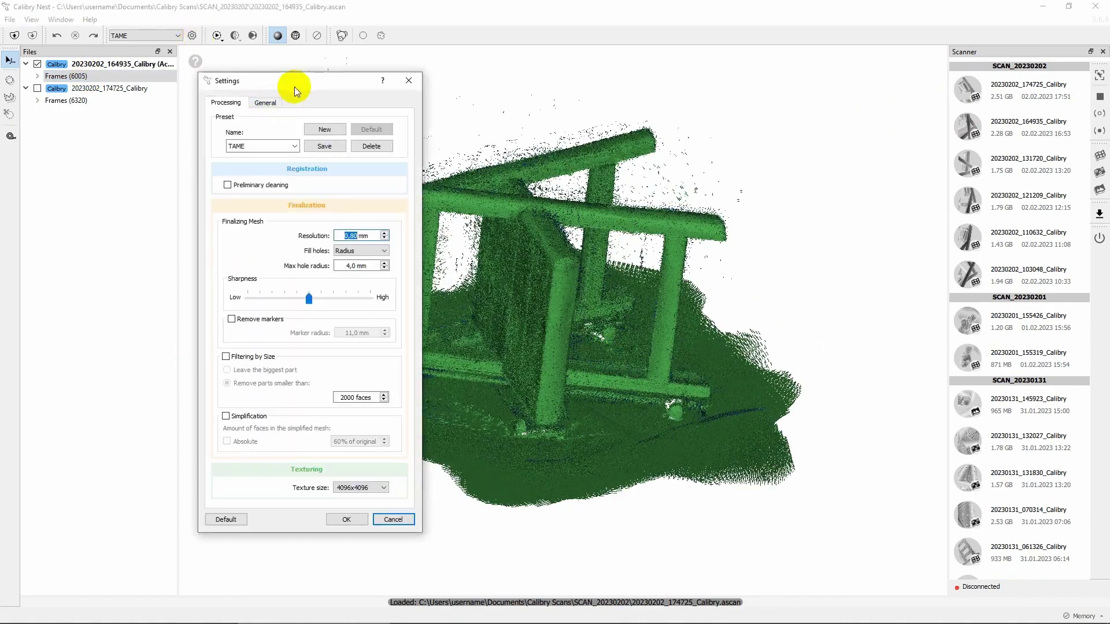
{"action": "left_click_drag", "start_coordinate": [303, 84], "coordinate": [153, 133]}
{"action": "left_click", "coordinate": [148, 197]}
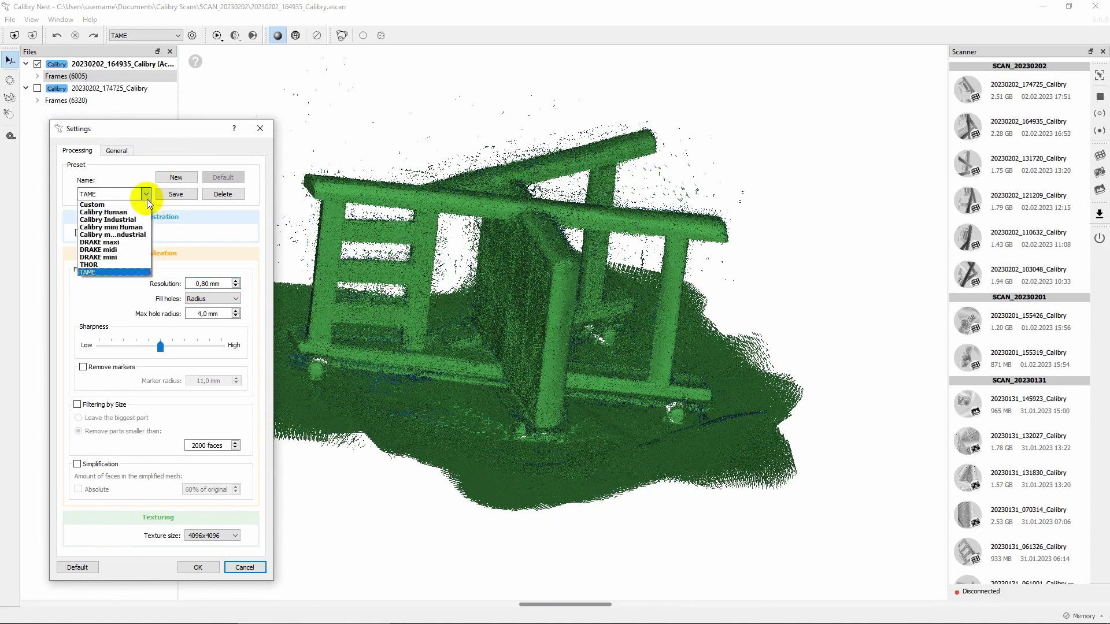
{"action": "left_click", "coordinate": [109, 219]}
{"action": "left_click", "coordinate": [236, 280]}
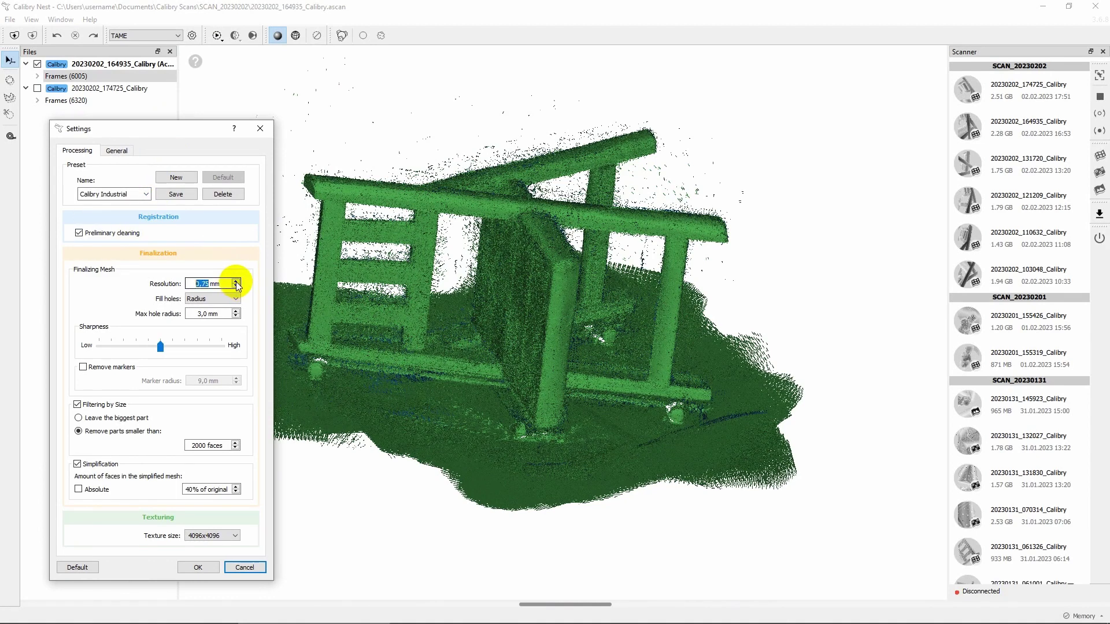
{"action": "left_click", "coordinate": [235, 281]}
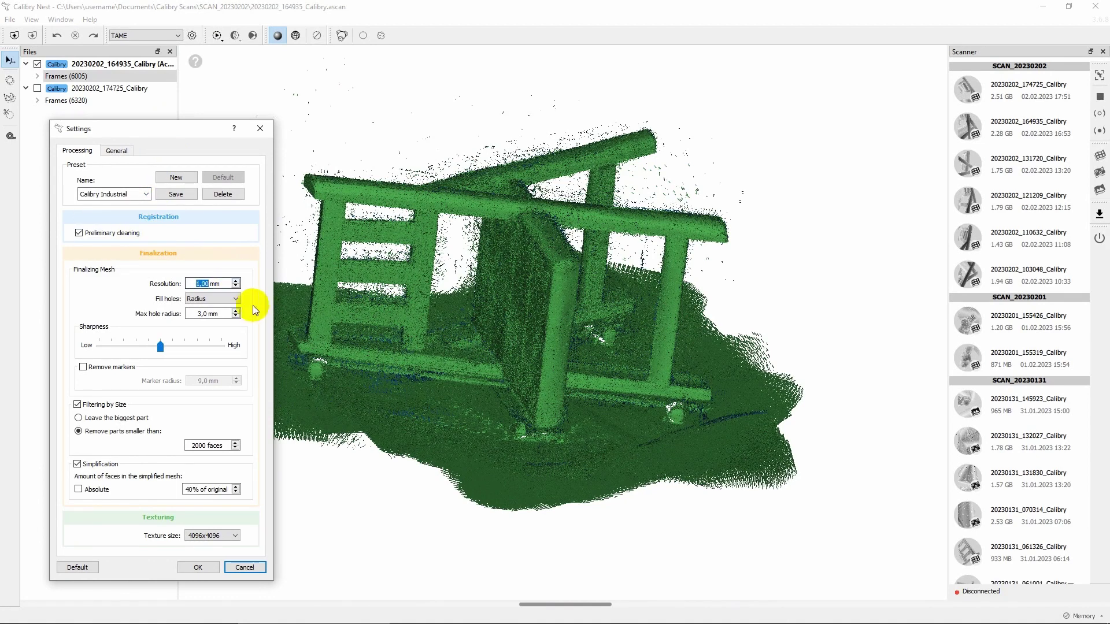
{"action": "left_click", "coordinate": [105, 405]}
{"action": "left_click", "coordinate": [101, 464]}
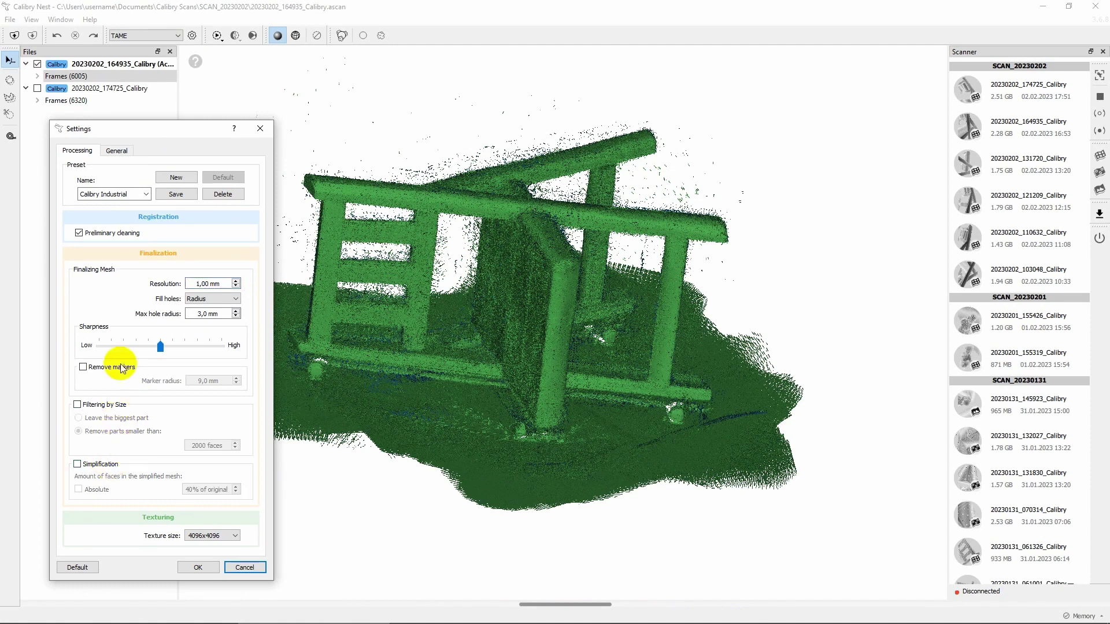
{"action": "left_click", "coordinate": [198, 567]}
Step: Run Registration on the 164935 scan's frames and orbit to a lower side view
{"action": "left_click", "coordinate": [219, 35]}
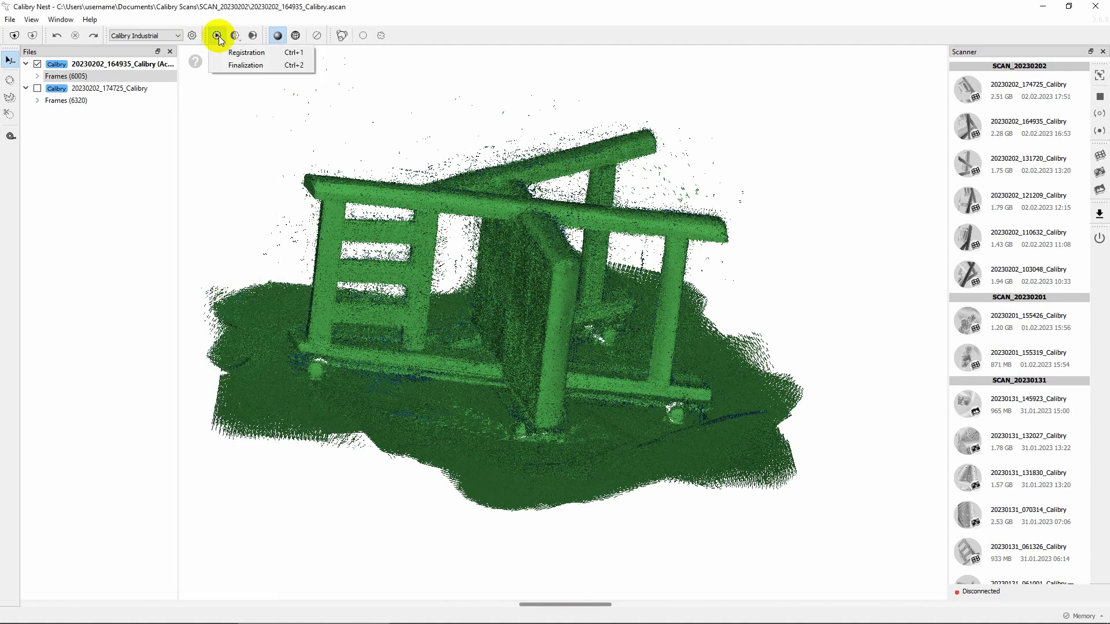
{"action": "left_click", "coordinate": [274, 53]}
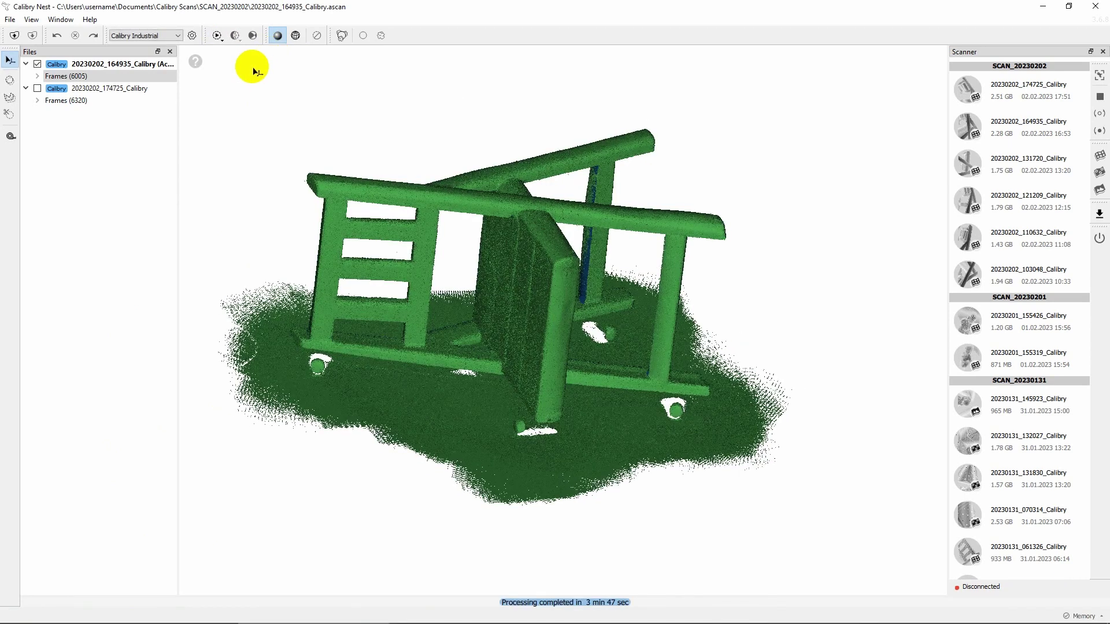
{"action": "mouse_move", "coordinate": [575, 350]}
{"action": "left_mouse_down"}
{"action": "mouse_move", "coordinate": [558, 281]}
{"action": "mouse_move", "coordinate": [518, 253]}
{"action": "left_mouse_up"}
Step: Outline the floor along the chair base, set it as support geometry, and view the textured chair
{"action": "left_click", "coordinate": [9, 97]}
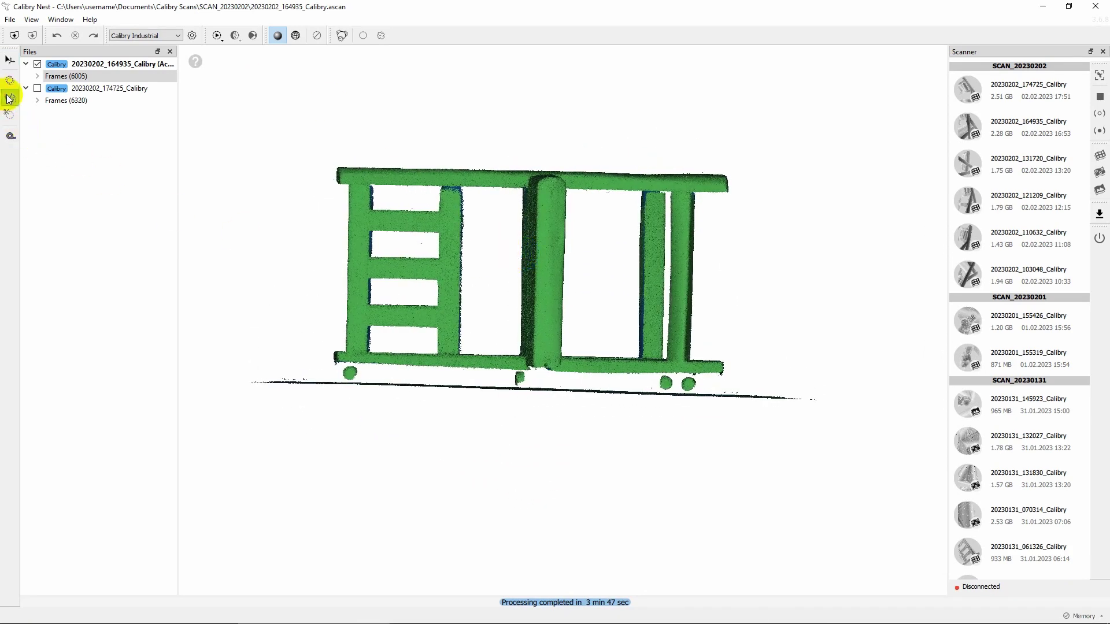
{"action": "left_click", "coordinate": [232, 444]}
{"action": "left_click", "coordinate": [223, 341]}
{"action": "left_click", "coordinate": [333, 374]}
{"action": "left_click", "coordinate": [519, 377]}
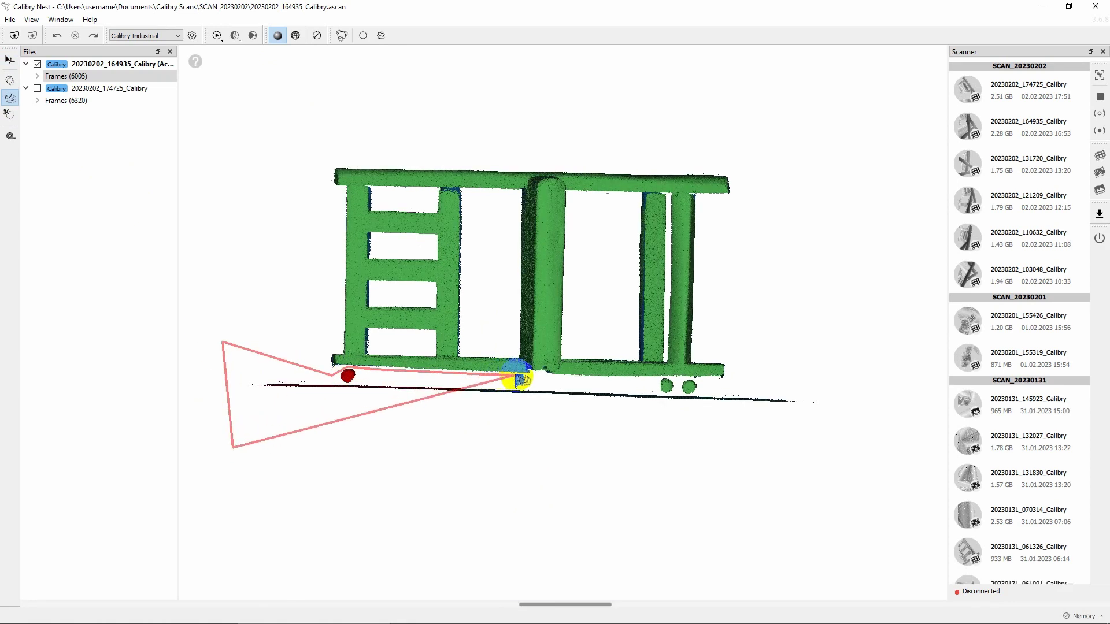
{"action": "left_click", "coordinate": [659, 380]}
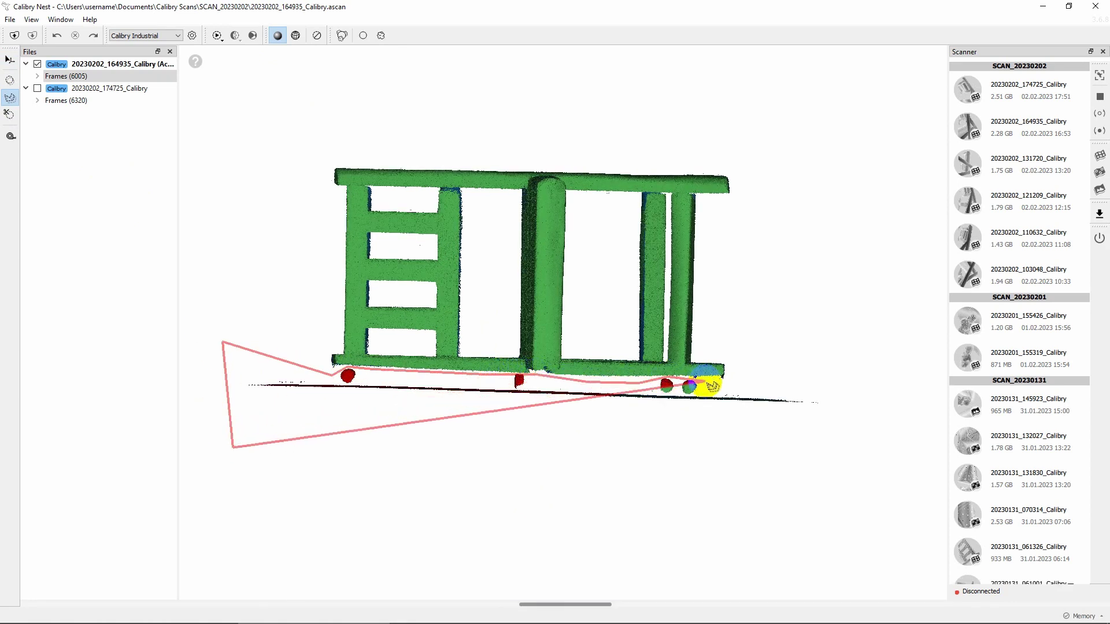
{"action": "left_click", "coordinate": [820, 389]}
{"action": "left_click_drag", "start_coordinate": [748, 309], "coordinate": [426, 404]}
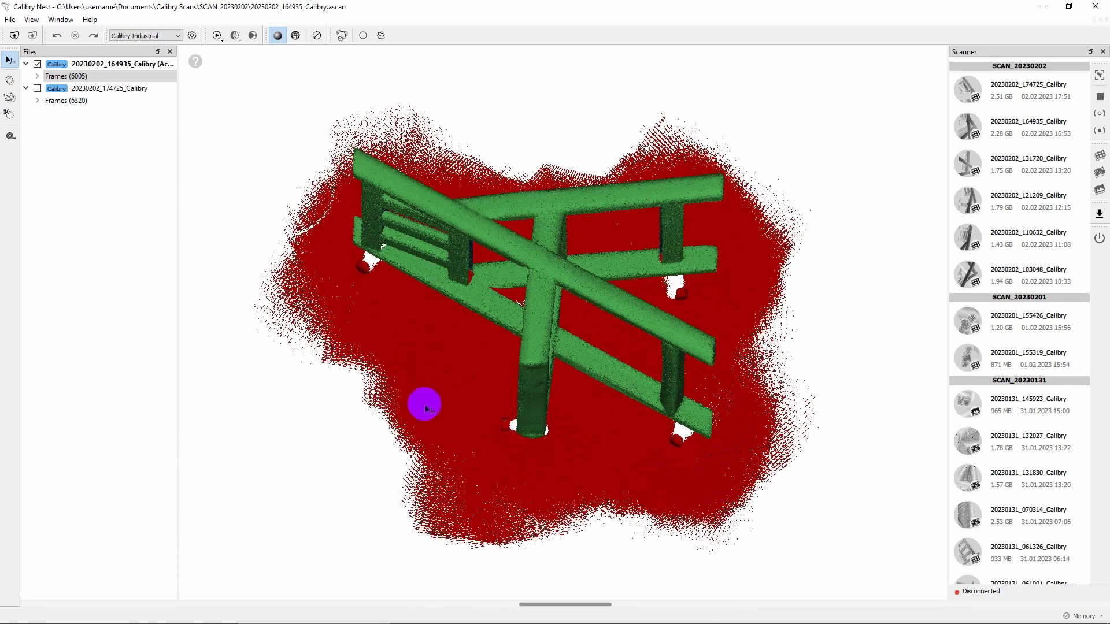
{"action": "left_click", "coordinate": [381, 37]}
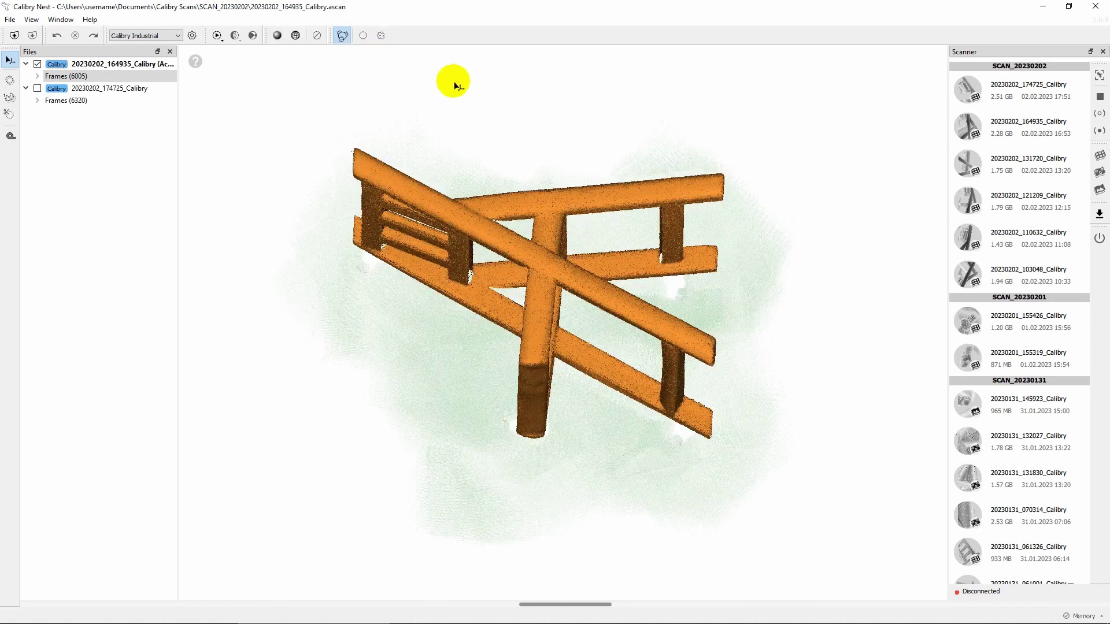
{"action": "left_click_drag", "start_coordinate": [396, 364], "coordinate": [456, 346]}
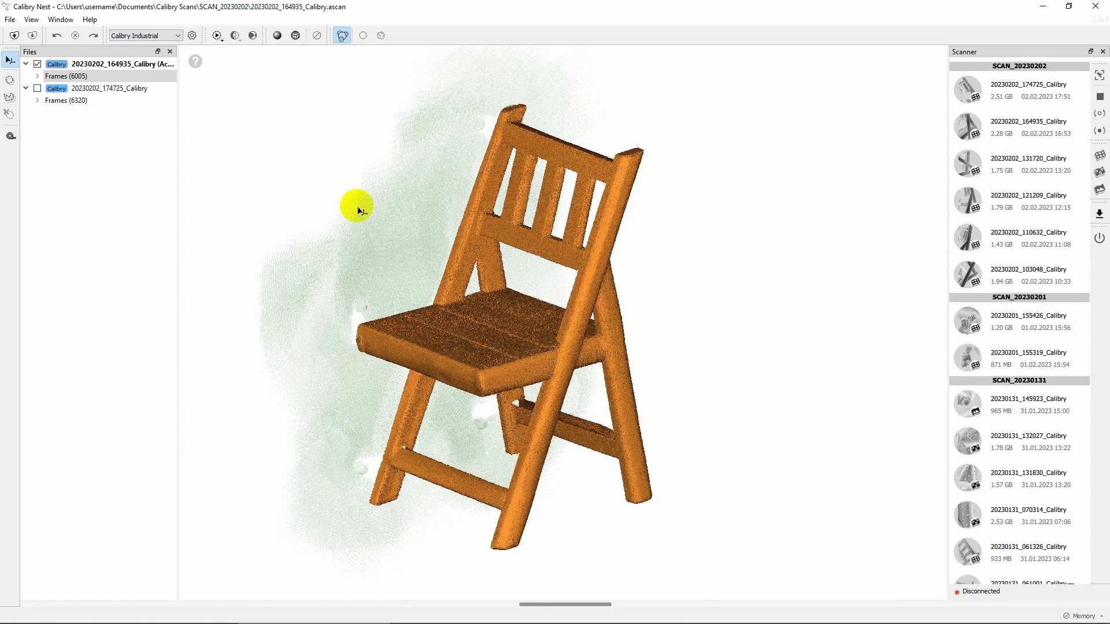
Step: Run Finalization on the 164935 scan, then inspect the bare mesh from below with texture off
{"action": "left_click", "coordinate": [219, 38]}
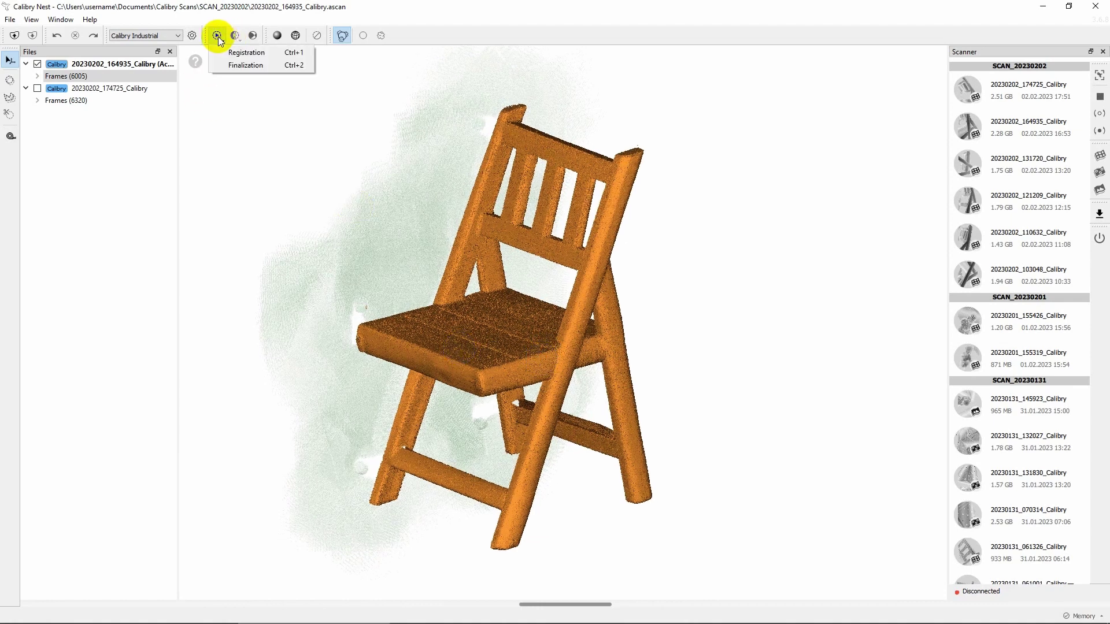
{"action": "left_click", "coordinate": [276, 66]}
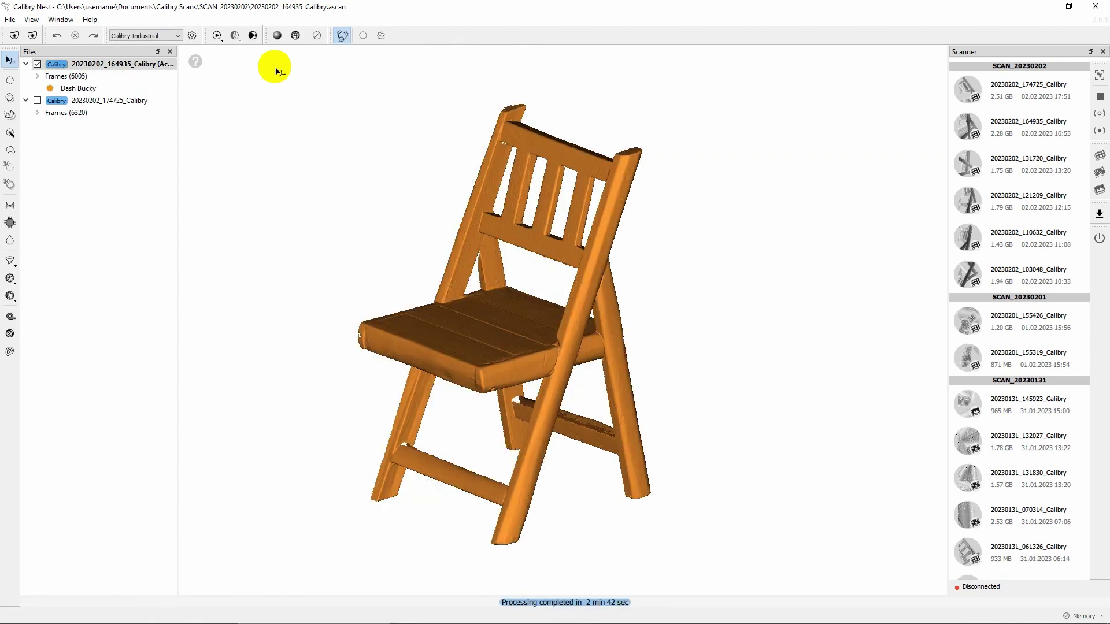
{"action": "left_click", "coordinate": [341, 35]}
{"action": "right_click_drag", "start_coordinate": [471, 267], "coordinate": [537, 392]}
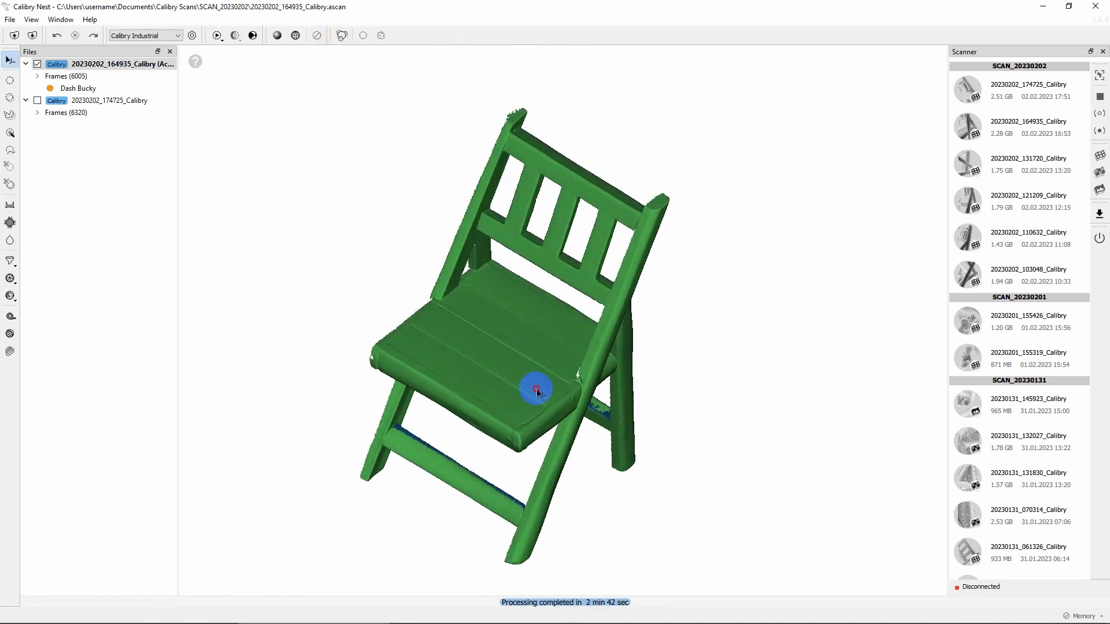
{"action": "left_click_drag", "start_coordinate": [537, 391], "coordinate": [451, 342]}
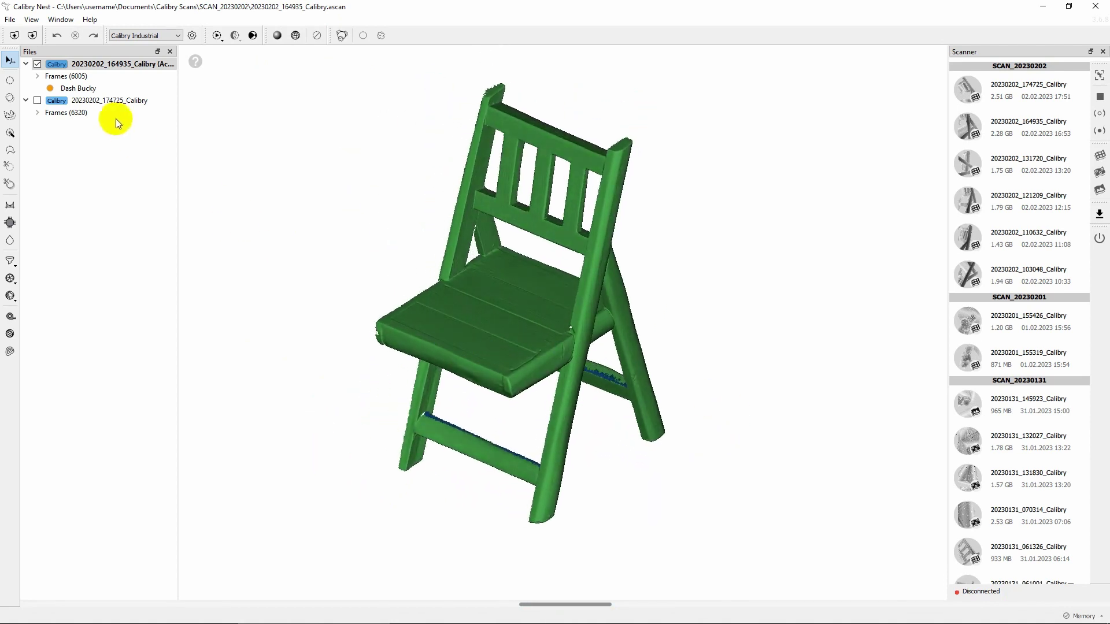
Step: Make the 20230202_174725 scan active, select its frames, and view it upright
{"action": "double_click", "coordinate": [108, 101]}
{"action": "left_click", "coordinate": [95, 112]}
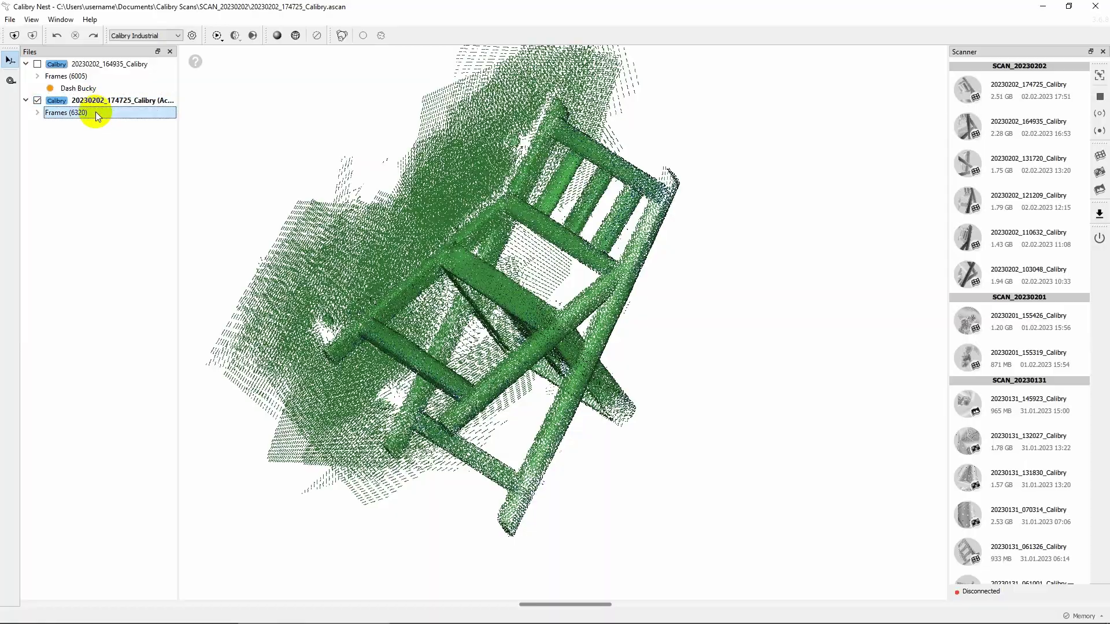
{"action": "mouse_move", "coordinate": [555, 370]}
{"action": "left_mouse_down"}
{"action": "mouse_move", "coordinate": [560, 449]}
{"action": "mouse_move", "coordinate": [532, 444]}
{"action": "mouse_move", "coordinate": [595, 341]}
{"action": "mouse_move", "coordinate": [662, 493]}
{"action": "mouse_move", "coordinate": [639, 399]}
{"action": "mouse_move", "coordinate": [527, 335]}
{"action": "mouse_move", "coordinate": [480, 389]}
{"action": "mouse_move", "coordinate": [661, 441]}
{"action": "mouse_move", "coordinate": [687, 416]}
{"action": "mouse_move", "coordinate": [676, 405]}
{"action": "left_mouse_up"}
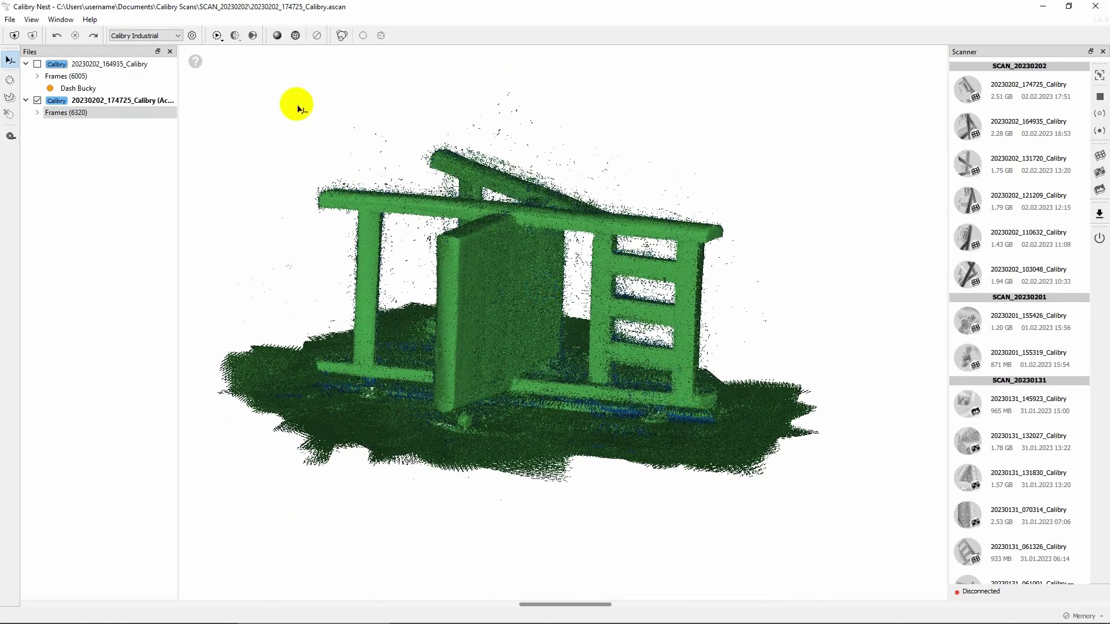
Step: Run Registration on the 174725 scan and orbit to a flat side view
{"action": "left_click", "coordinate": [217, 35]}
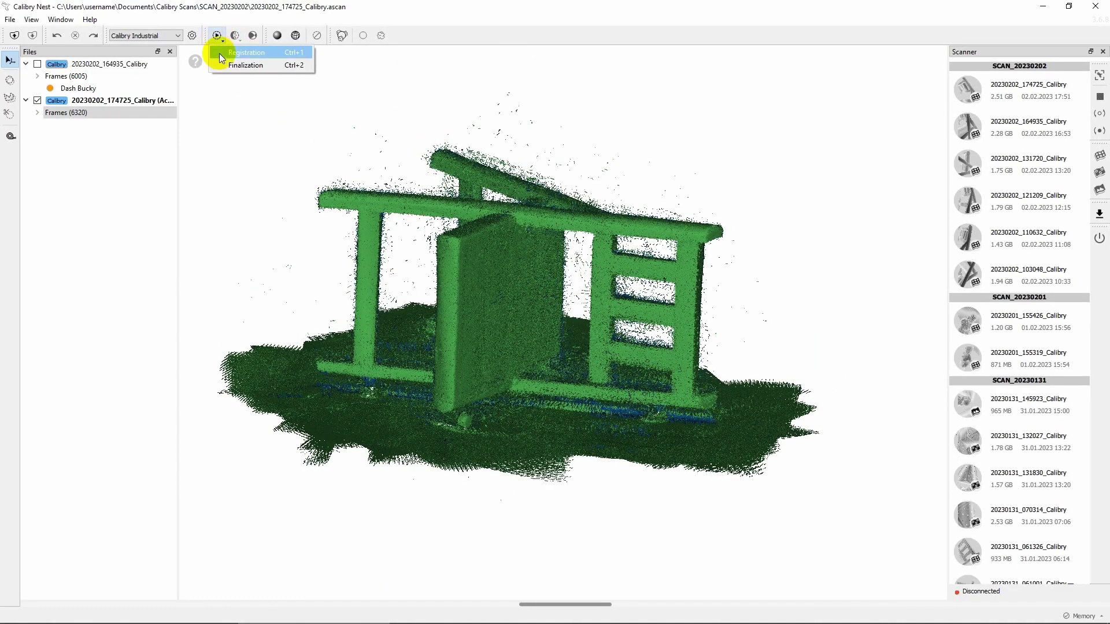
{"action": "left_click", "coordinate": [220, 53]}
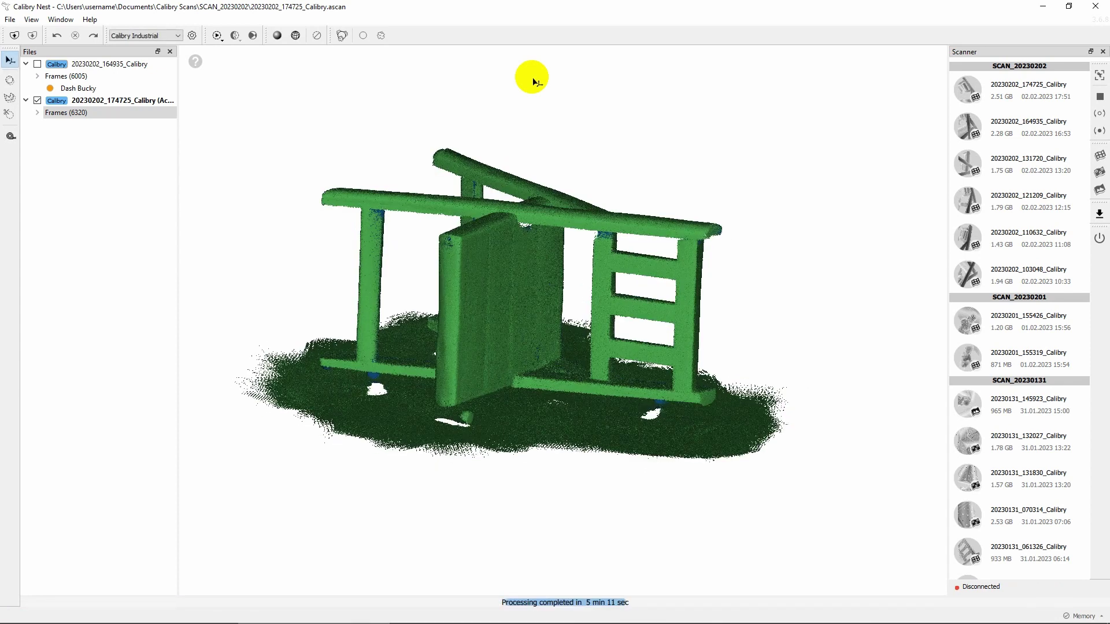
{"action": "left_click_drag", "start_coordinate": [521, 314], "coordinate": [602, 245]}
Step: Outline the floor under the 174725 chair base as support geometry, then show the wood-toned texture
{"action": "left_click", "coordinate": [10, 97]}
{"action": "left_click", "coordinate": [244, 351]}
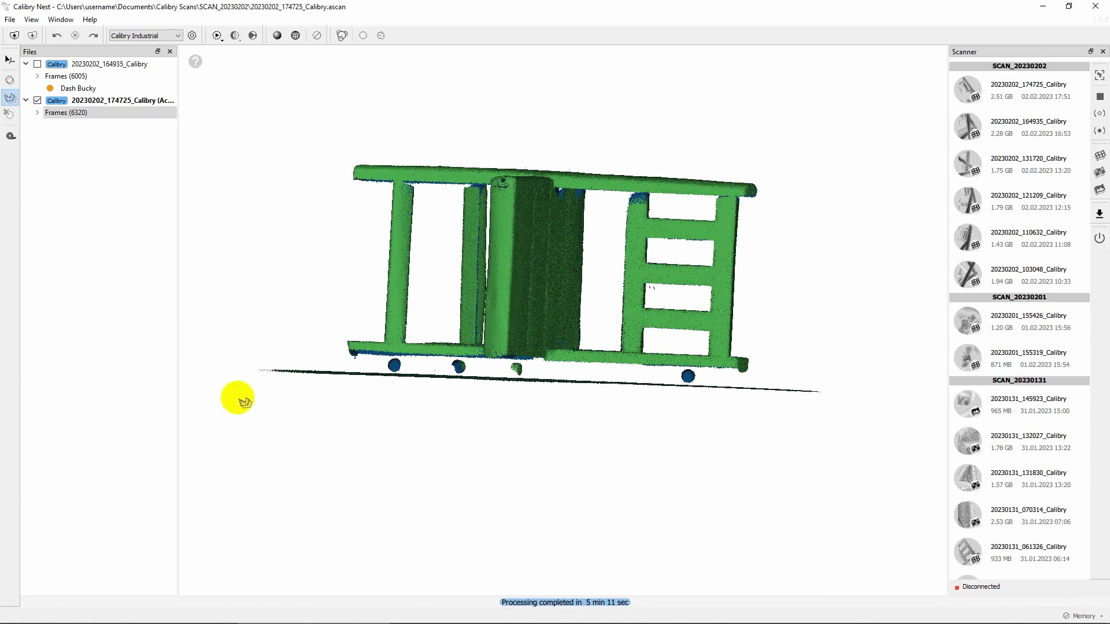
{"action": "left_click", "coordinate": [237, 398]}
{"action": "left_click", "coordinate": [362, 368]}
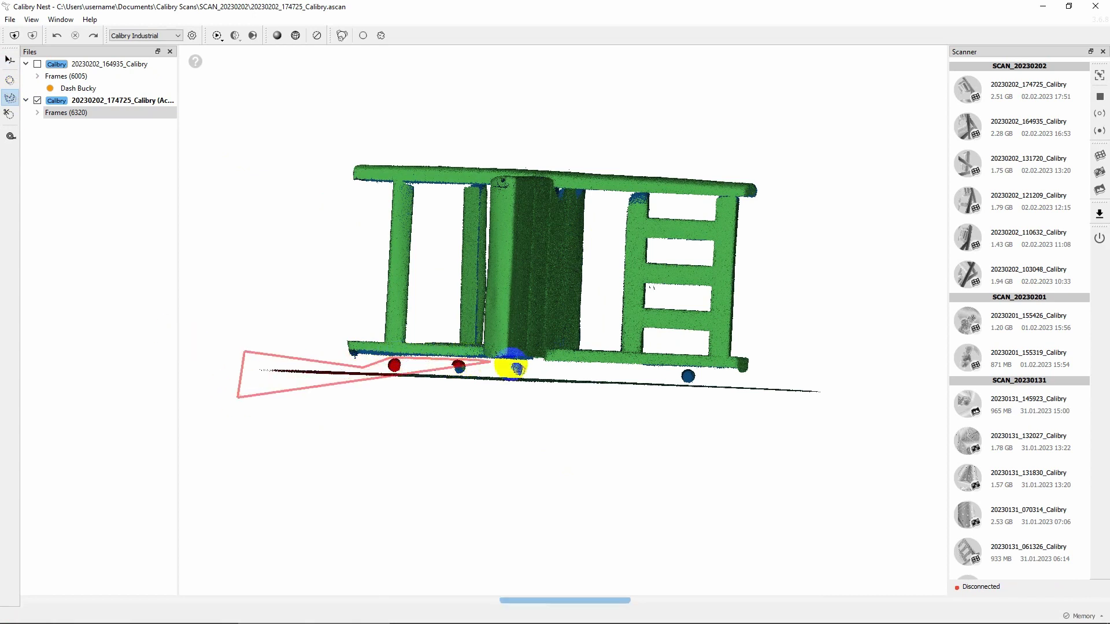
{"action": "left_click", "coordinate": [652, 375]}
{"action": "left_click", "coordinate": [759, 383]}
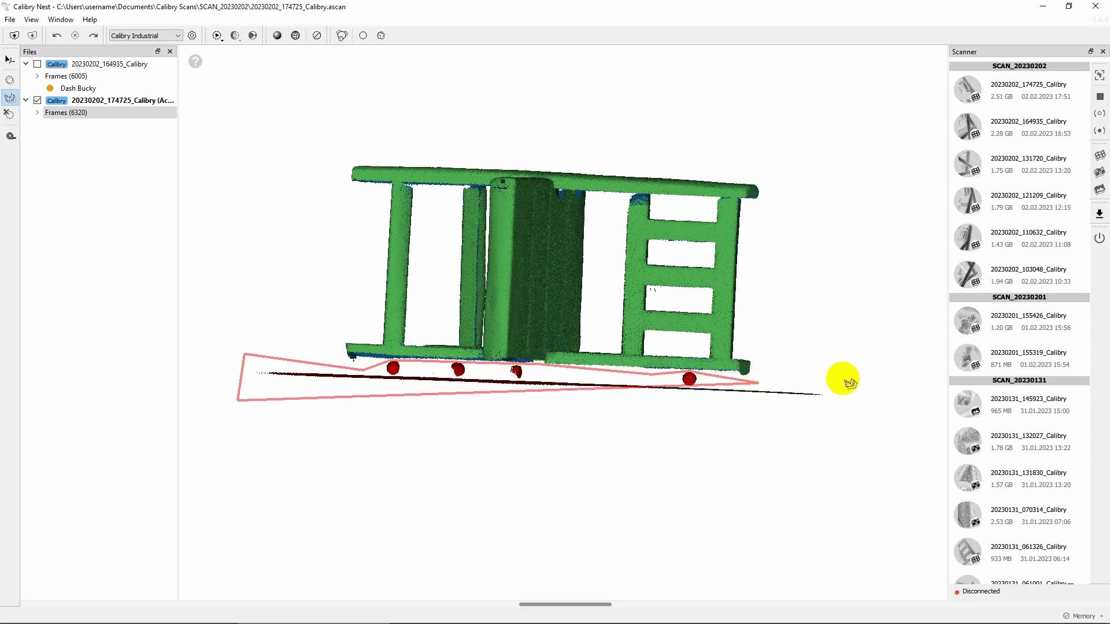
{"action": "left_click", "coordinate": [850, 379]}
{"action": "double_click", "coordinate": [851, 442]}
{"action": "left_click_drag", "start_coordinate": [768, 429], "coordinate": [495, 416]}
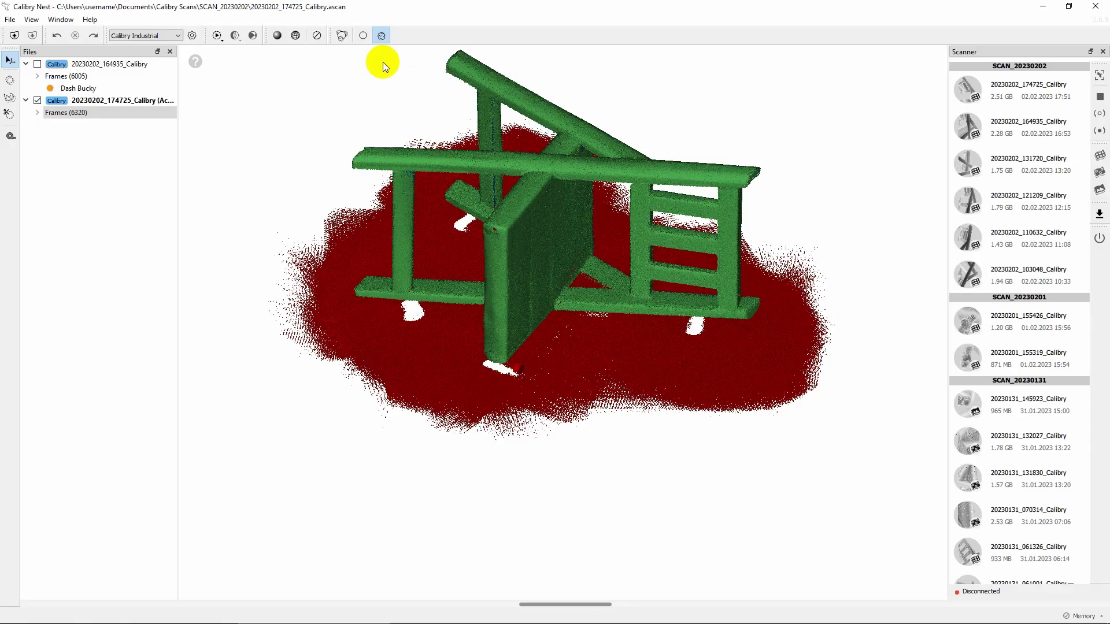
{"action": "key", "text": "t"}
{"action": "left_click_drag", "start_coordinate": [601, 399], "coordinate": [422, 352]}
Step: Run Finalization on the 174725 scan and inspect the new mesh in plain shading
{"action": "left_click", "coordinate": [218, 35]}
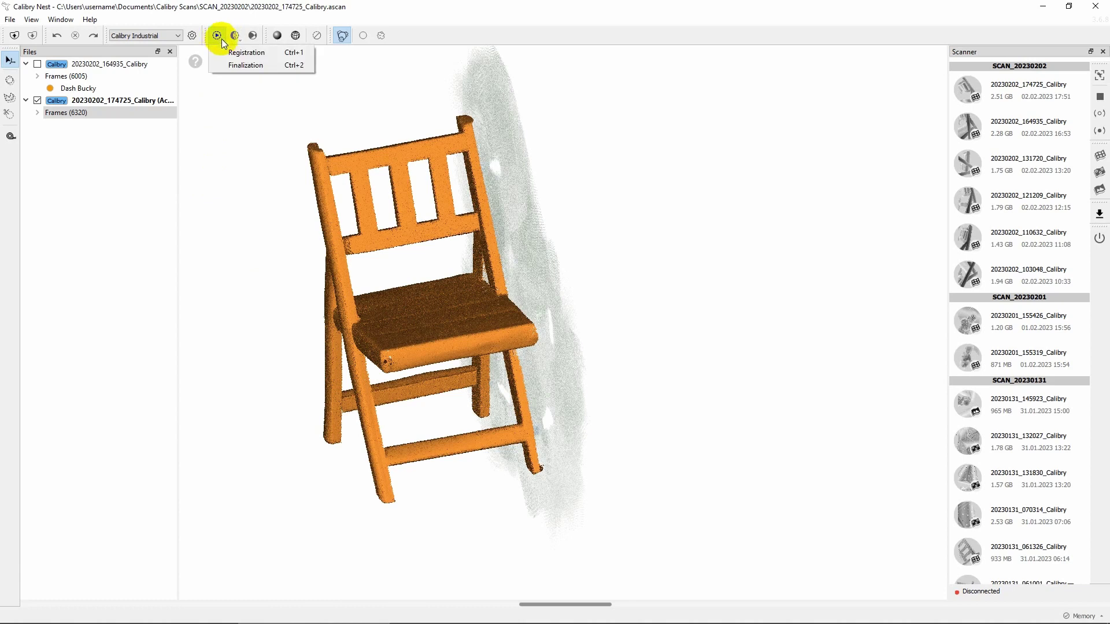
{"action": "left_click", "coordinate": [272, 66]}
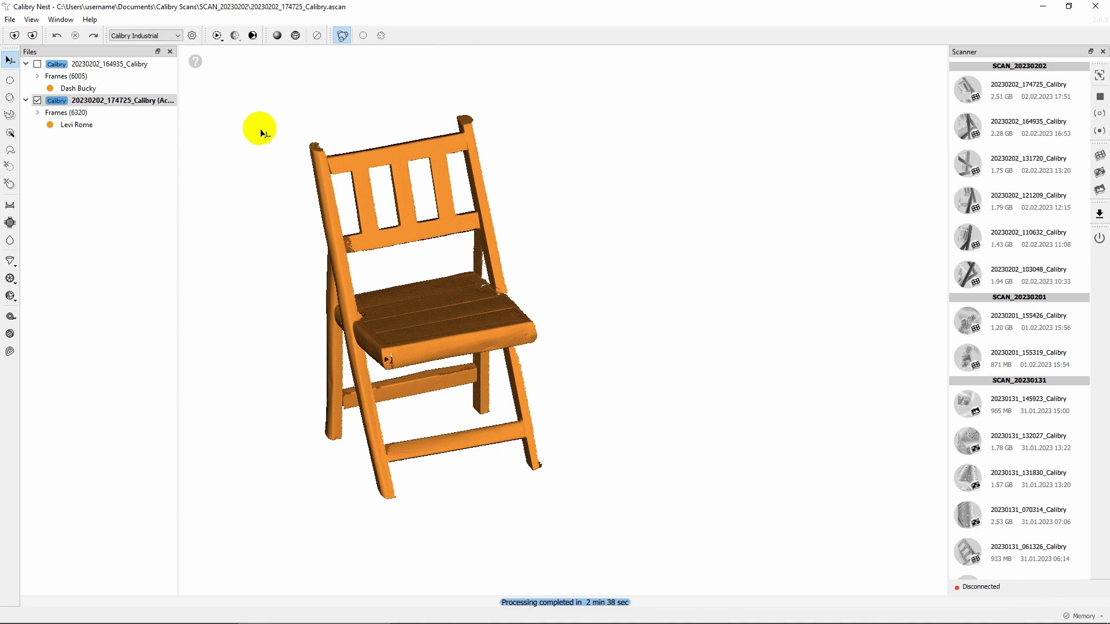
{"action": "left_click", "coordinate": [159, 124]}
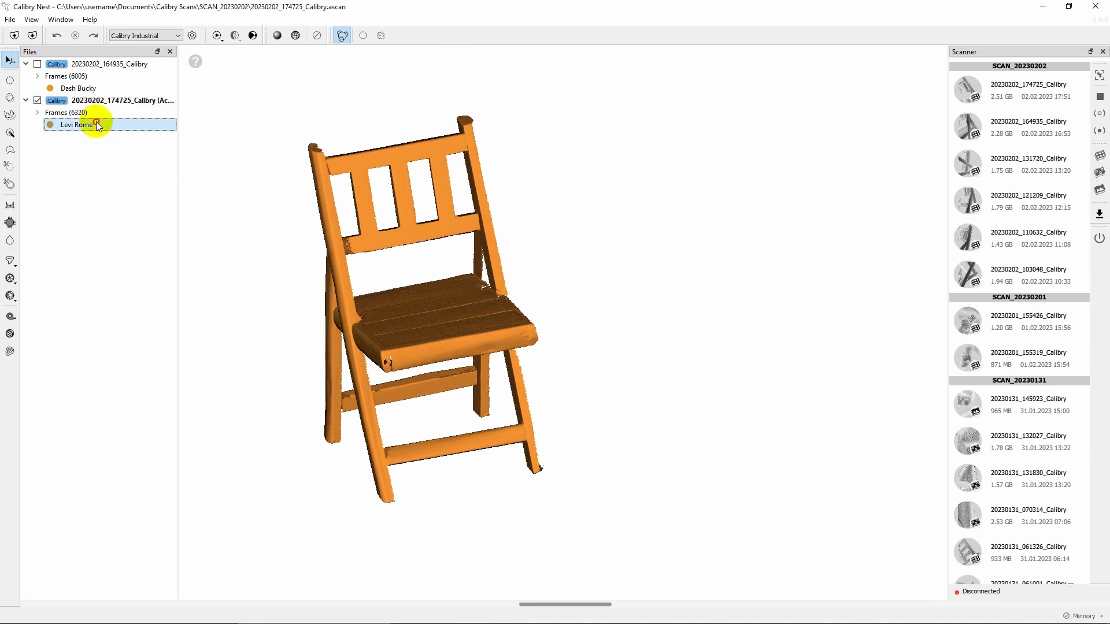
{"action": "left_click", "coordinate": [341, 35]}
{"action": "left_click_drag", "start_coordinate": [393, 373], "coordinate": [434, 266]}
Step: Tick the 164935 scan so its chair mesh shows alongside the second one
{"action": "left_click", "coordinate": [37, 64]}
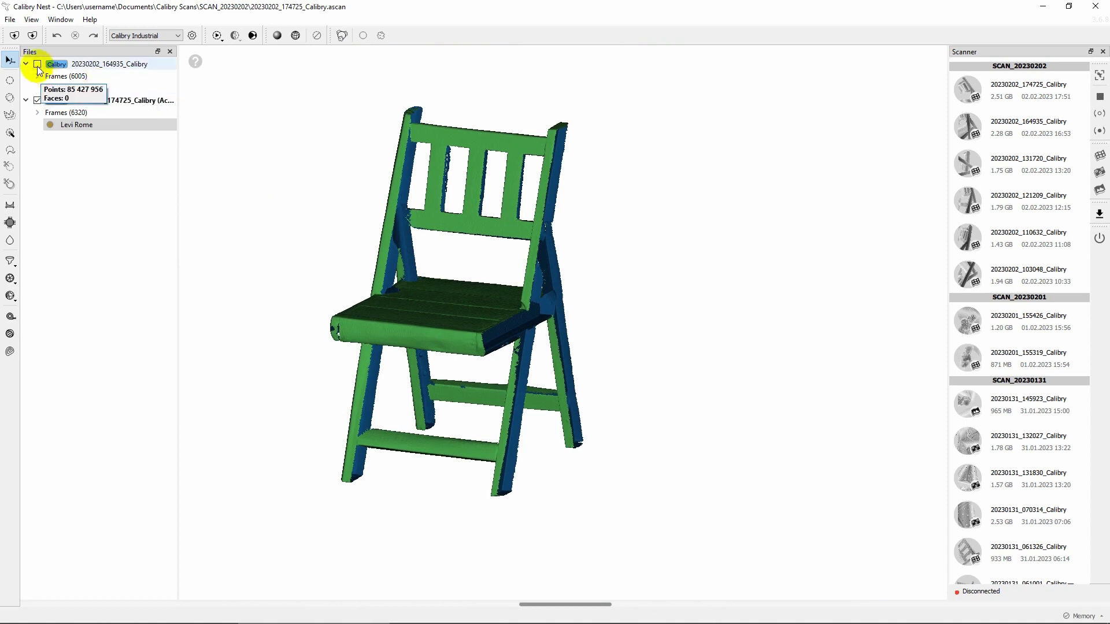
{"action": "left_click", "coordinate": [37, 64]}
{"action": "left_click", "coordinate": [37, 64]}
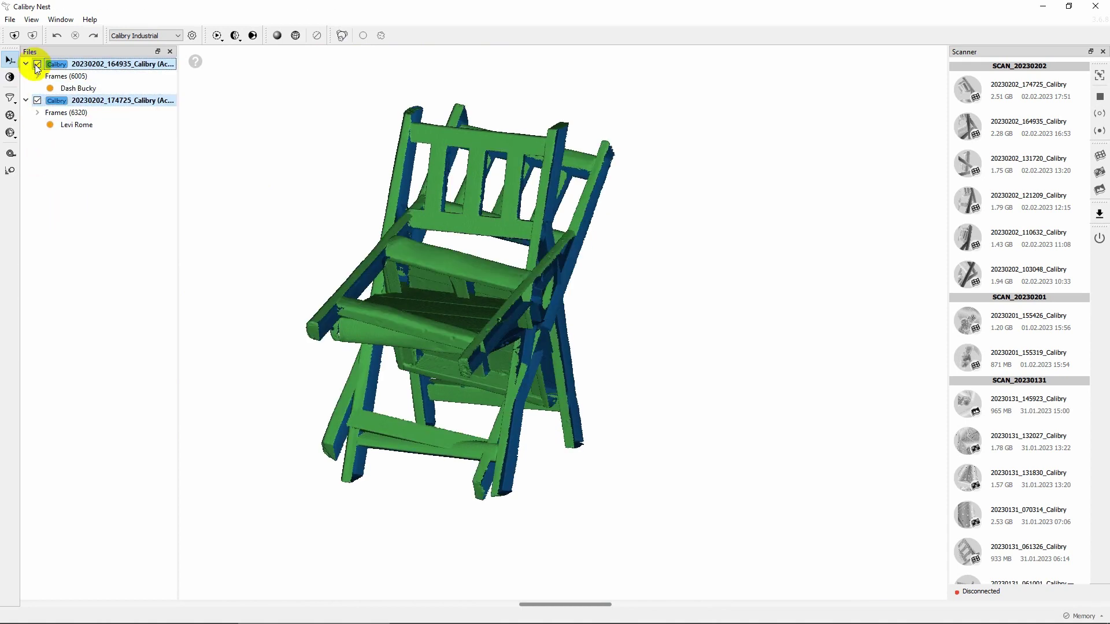
Step: Open the Align tool and set both the Base and Align chairs upright in enlarged panes
{"action": "left_click", "coordinate": [11, 77]}
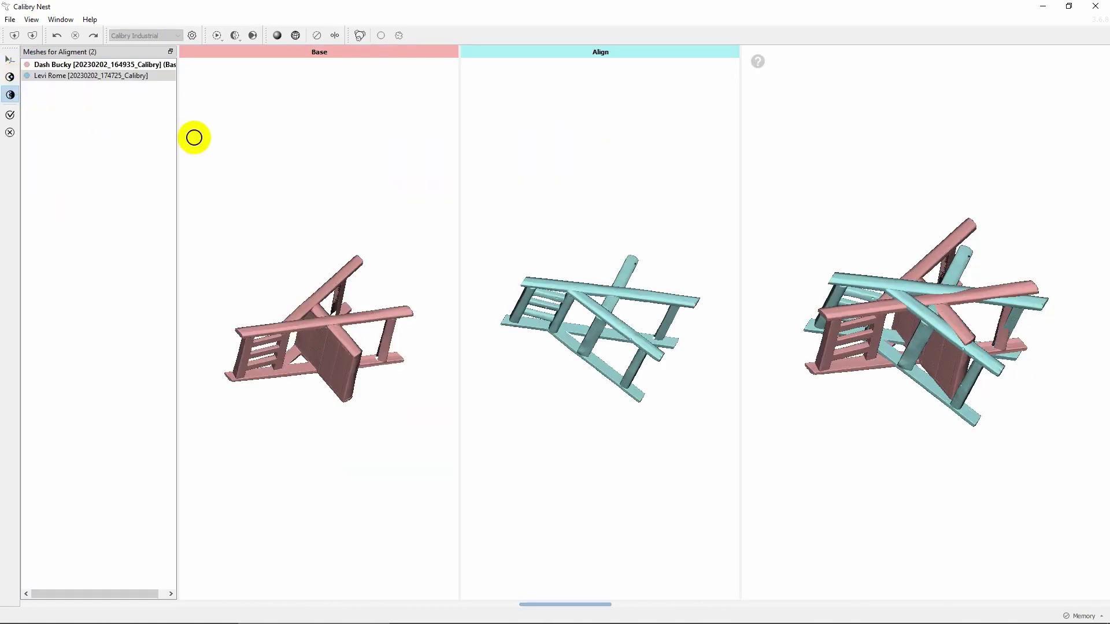
{"action": "left_click_drag", "start_coordinate": [114, 51], "coordinate": [141, 517]}
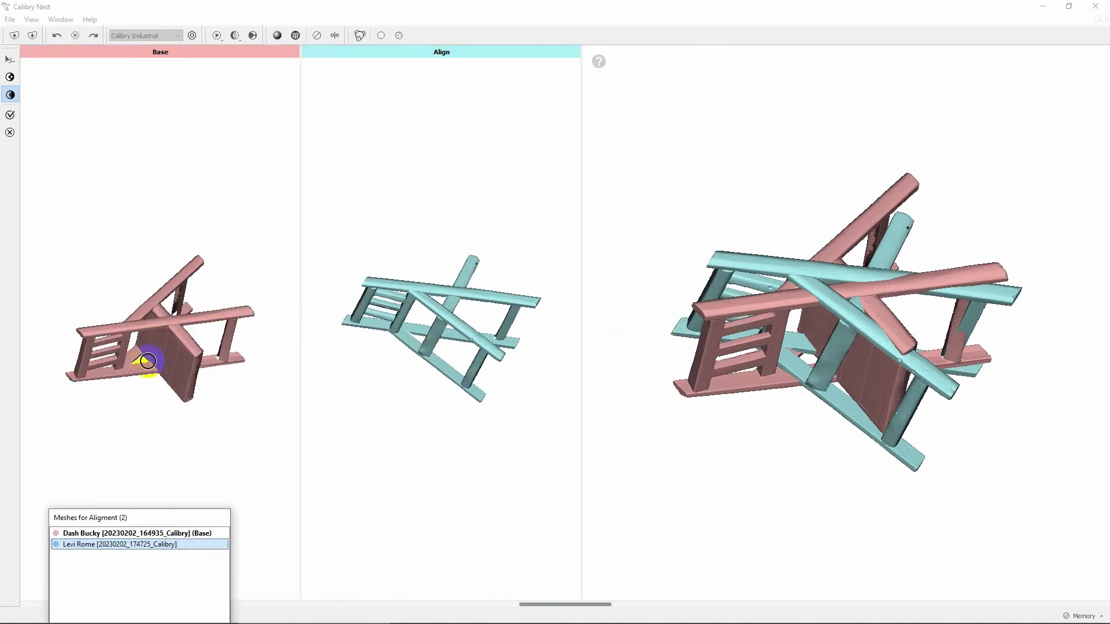
{"action": "left_click_drag", "start_coordinate": [148, 359], "coordinate": [148, 296]}
{"action": "left_click_drag", "start_coordinate": [416, 323], "coordinate": [449, 350]}
{"action": "scroll", "coordinate": [156, 329], "scroll_direction": "up", "scroll_amount": 3}
{"action": "left_click_drag", "start_coordinate": [581, 289], "coordinate": [689, 287]}
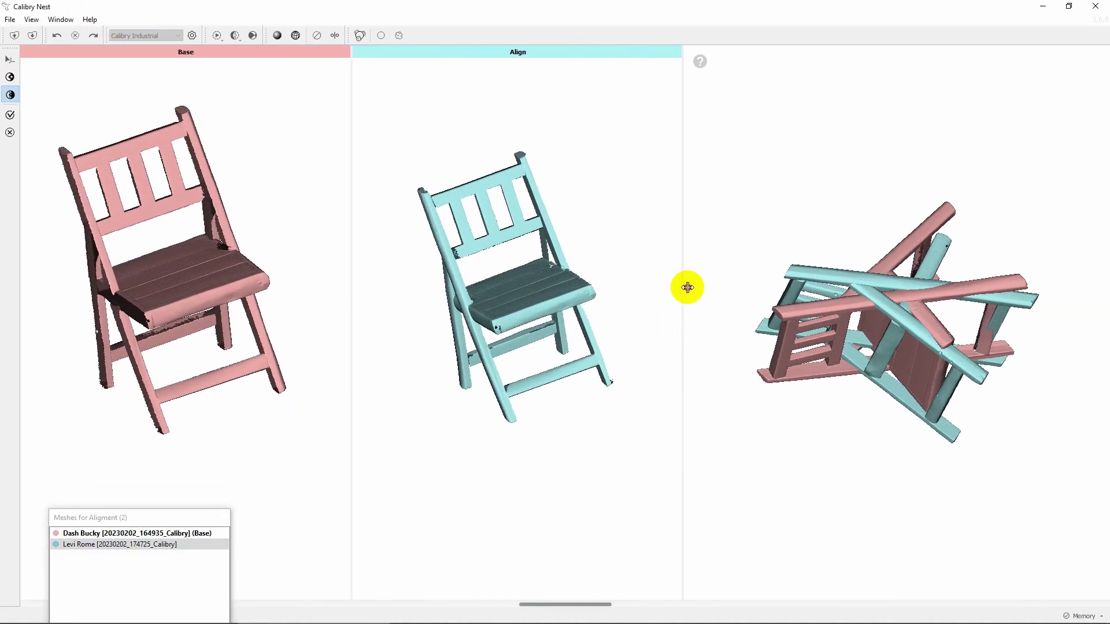
Step: Match three point pairs at seat corner, backrest and seat edge, then apply the alignment
{"action": "left_click", "coordinate": [258, 279]}
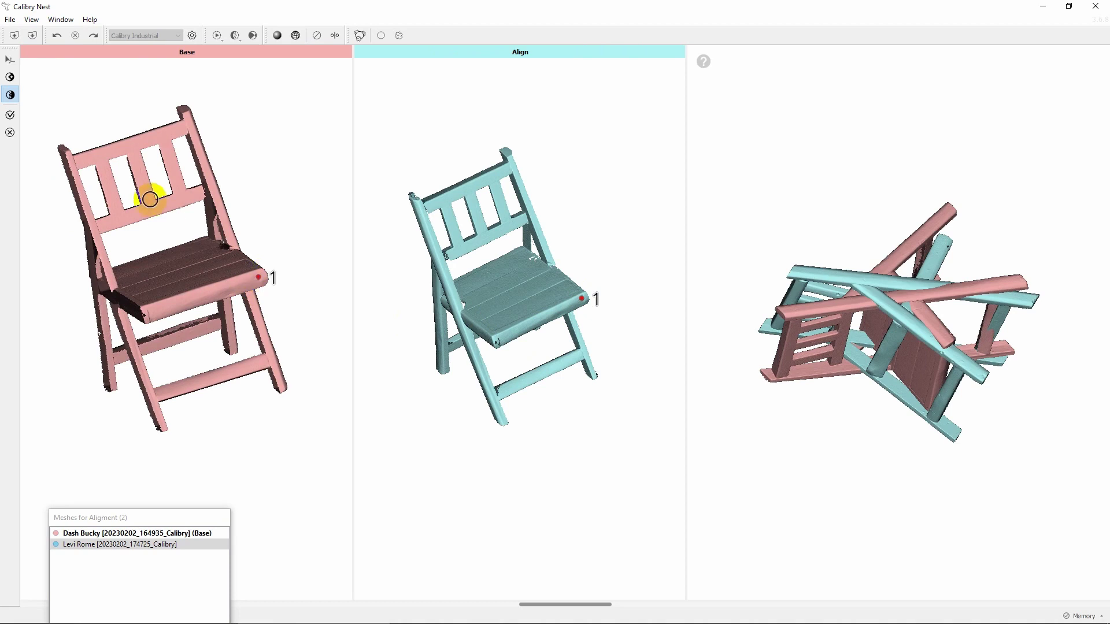
{"action": "left_click_drag", "start_coordinate": [150, 198], "coordinate": [206, 172]}
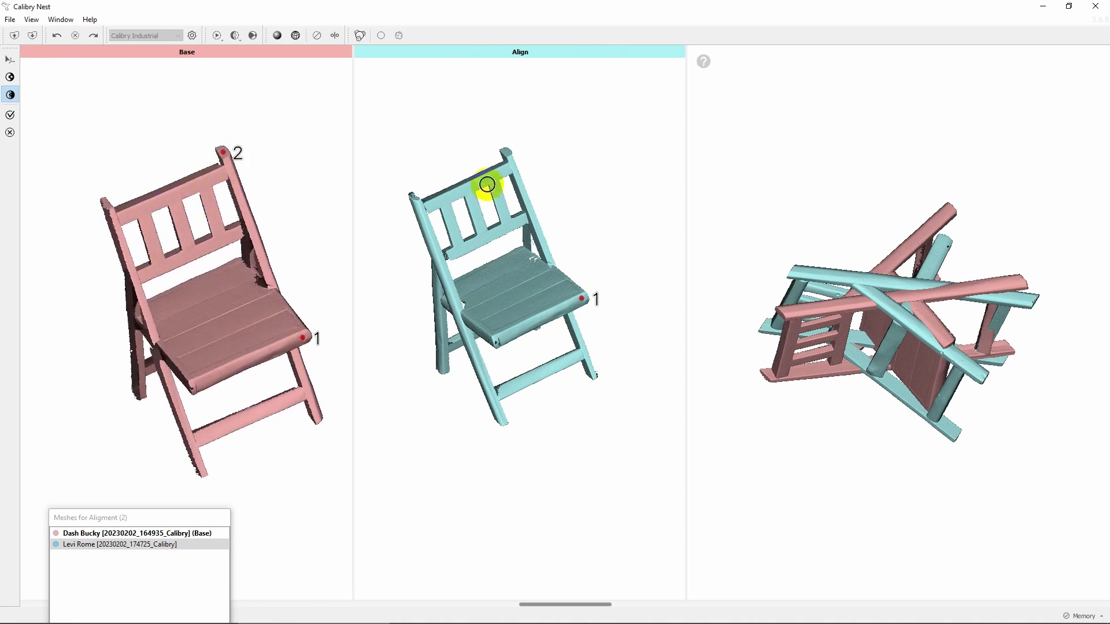
{"action": "left_click_drag", "start_coordinate": [487, 184], "coordinate": [506, 149]}
{"action": "left_click_drag", "start_coordinate": [504, 236], "coordinate": [462, 261]}
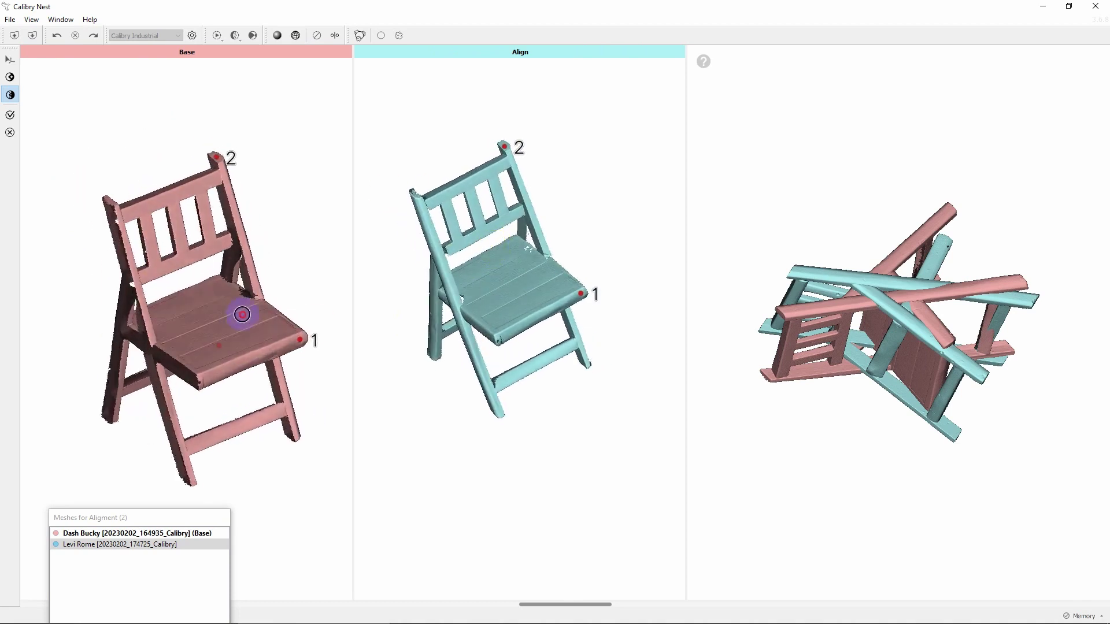
{"action": "left_click_drag", "start_coordinate": [240, 314], "coordinate": [167, 350]}
{"action": "left_click_drag", "start_coordinate": [477, 311], "coordinate": [464, 311]}
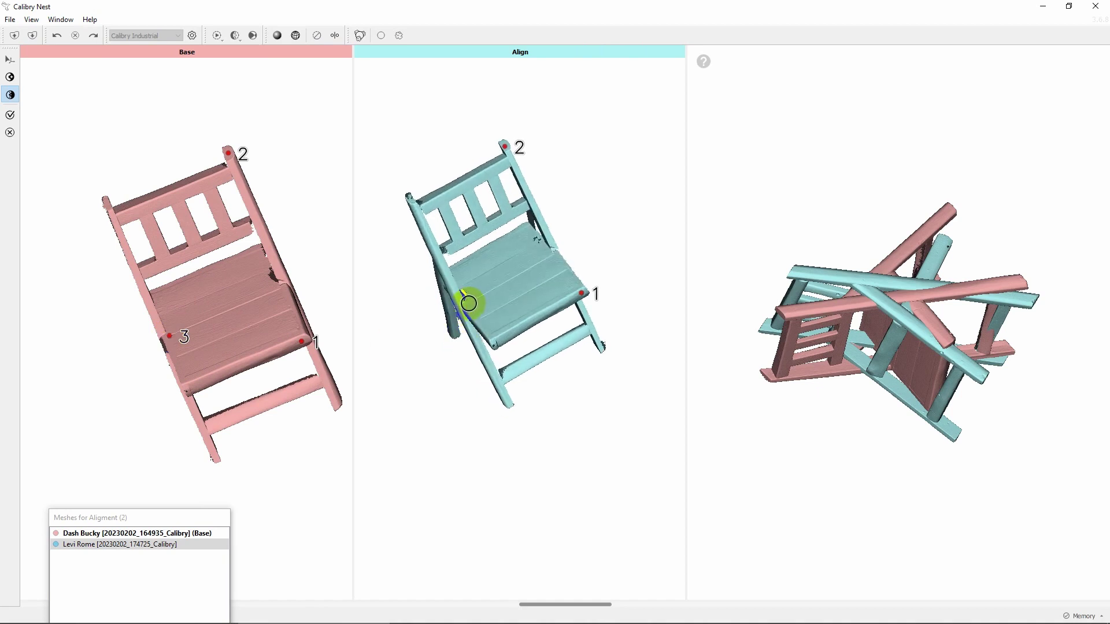
{"action": "left_click", "coordinate": [468, 303]}
{"action": "left_click_drag", "start_coordinate": [879, 336], "coordinate": [609, 308]}
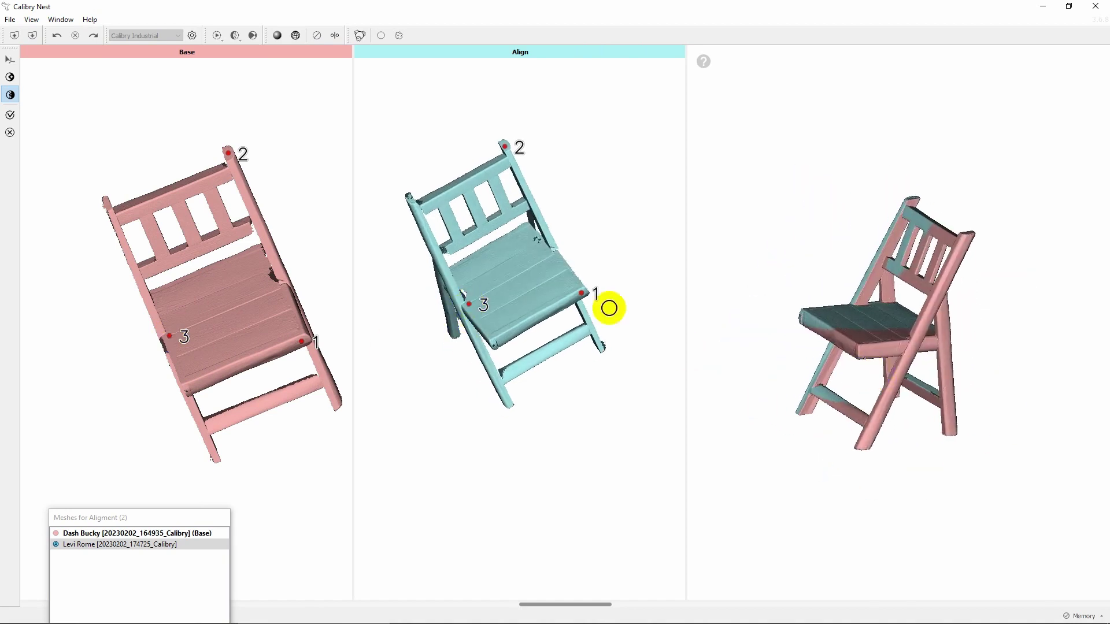
{"action": "left_click", "coordinate": [11, 77]}
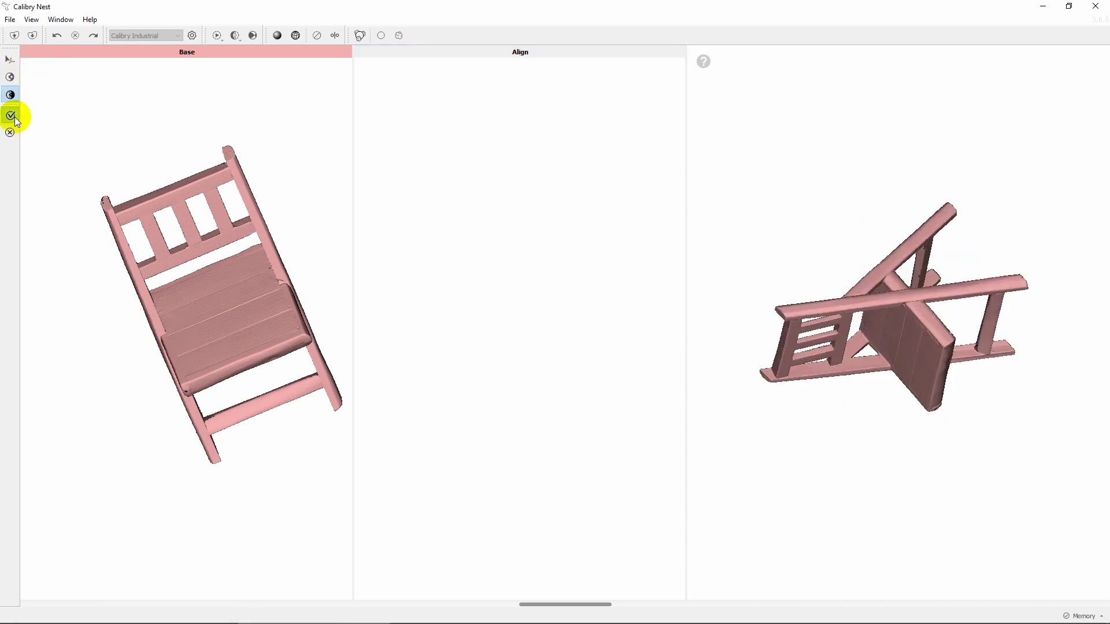
Step: Toggle each scan's mesh to check the aligned overlap, leaving both scans ticked
{"action": "left_click", "coordinate": [15, 116]}
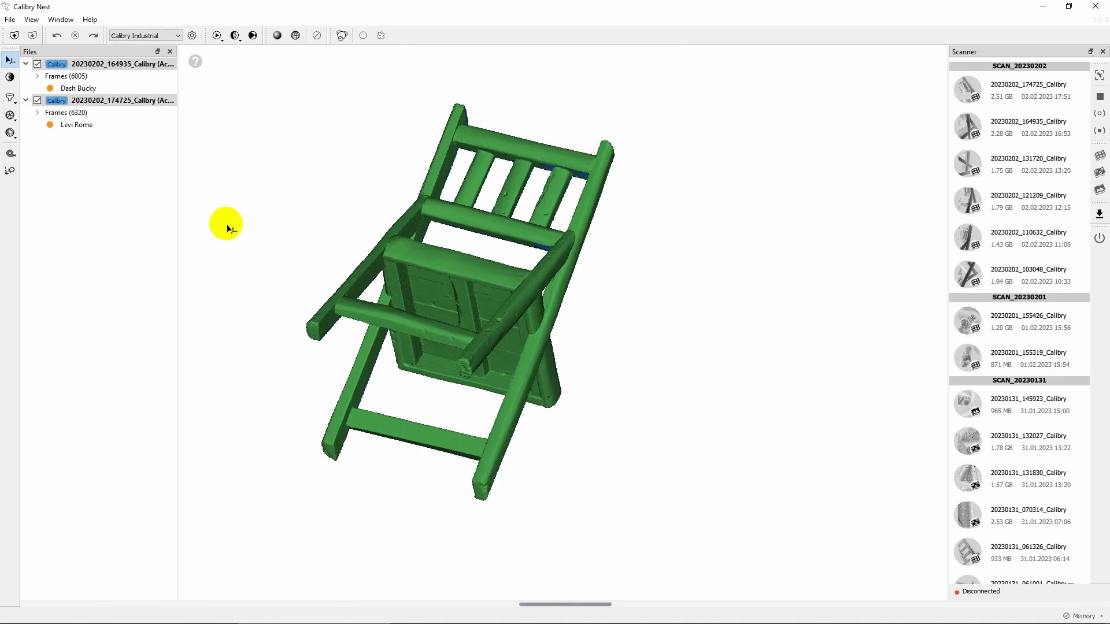
{"action": "left_click_drag", "start_coordinate": [262, 175], "coordinate": [599, 379]}
{"action": "left_click", "coordinate": [115, 99]}
{"action": "left_click", "coordinate": [128, 64]}
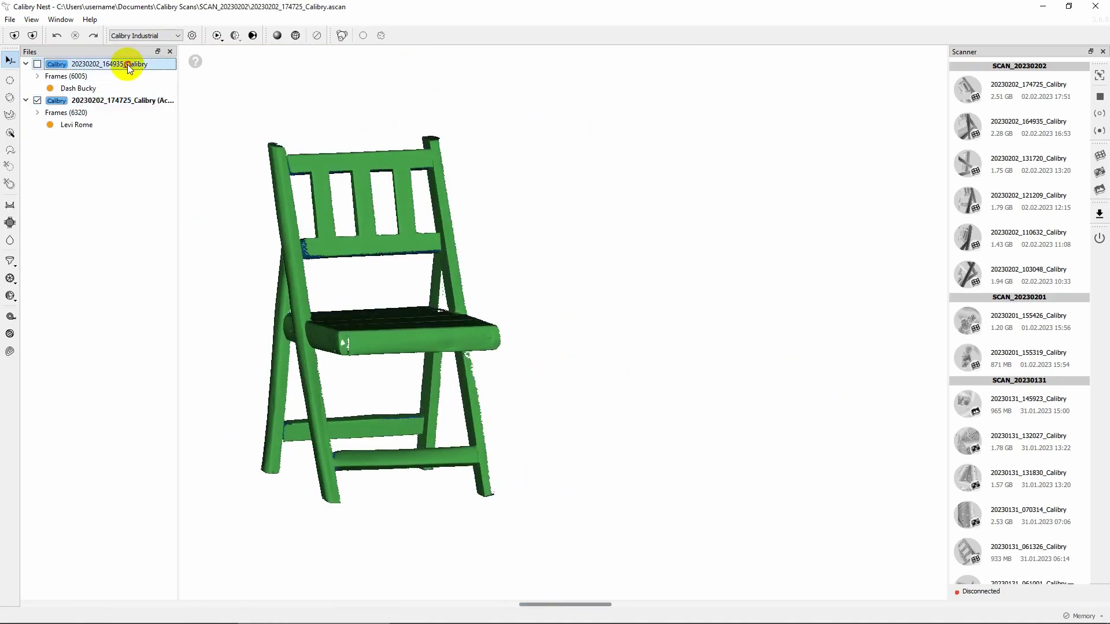
{"action": "left_click", "coordinate": [126, 100]}
{"action": "left_click_drag", "start_coordinate": [454, 311], "coordinate": [181, 388]}
{"action": "left_click", "coordinate": [106, 62]}
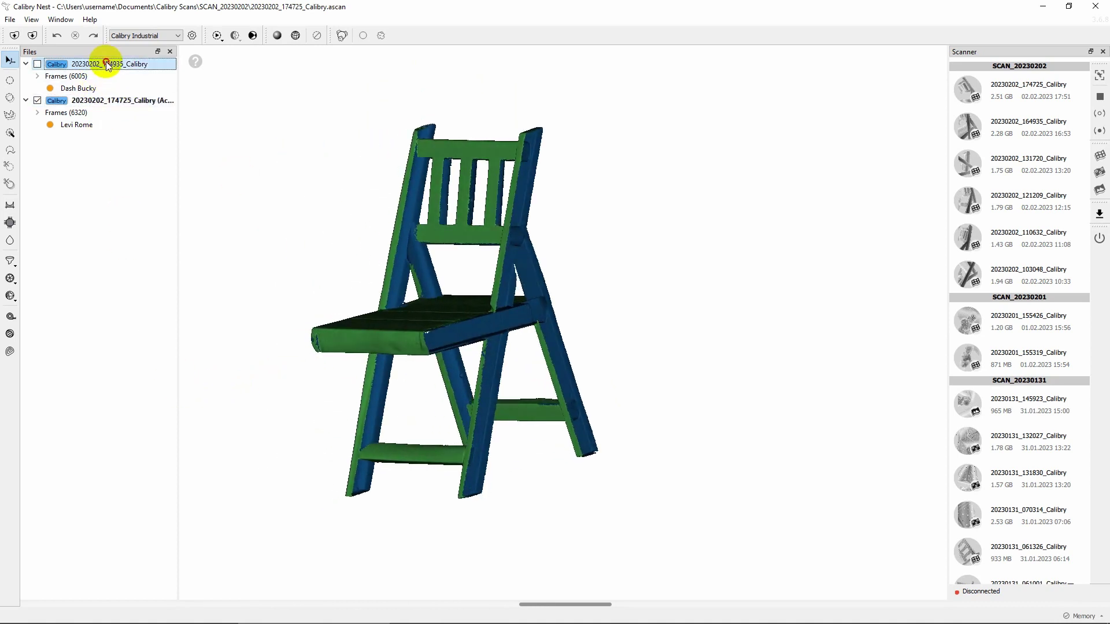
{"action": "left_click", "coordinate": [115, 100]}
{"action": "left_click", "coordinate": [102, 65]}
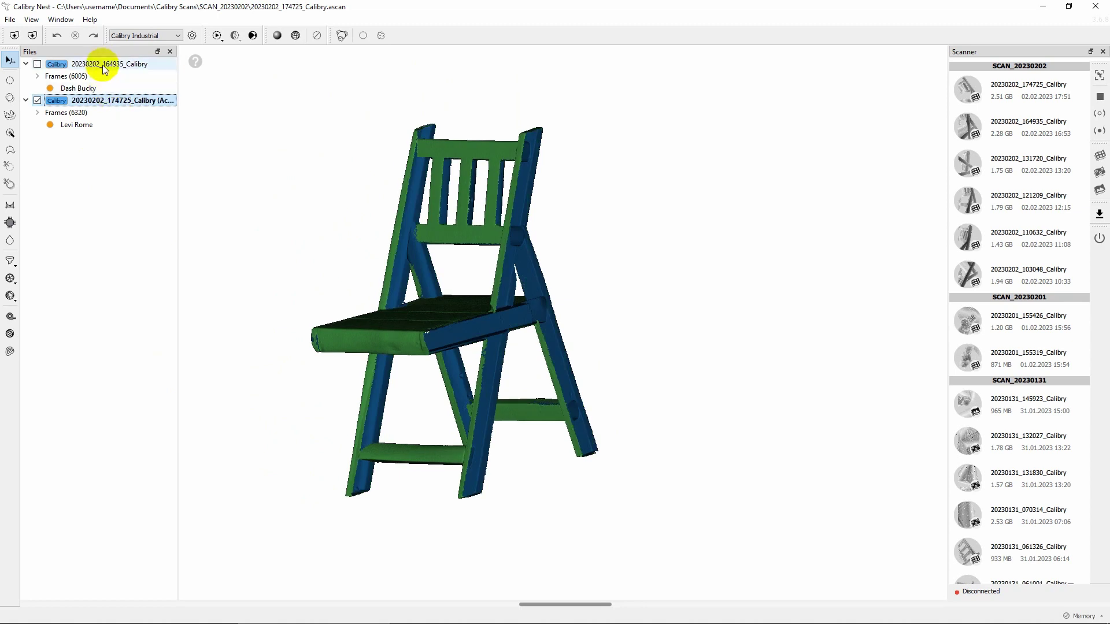
{"action": "left_click", "coordinate": [38, 100]}
{"action": "left_click", "coordinate": [38, 101]}
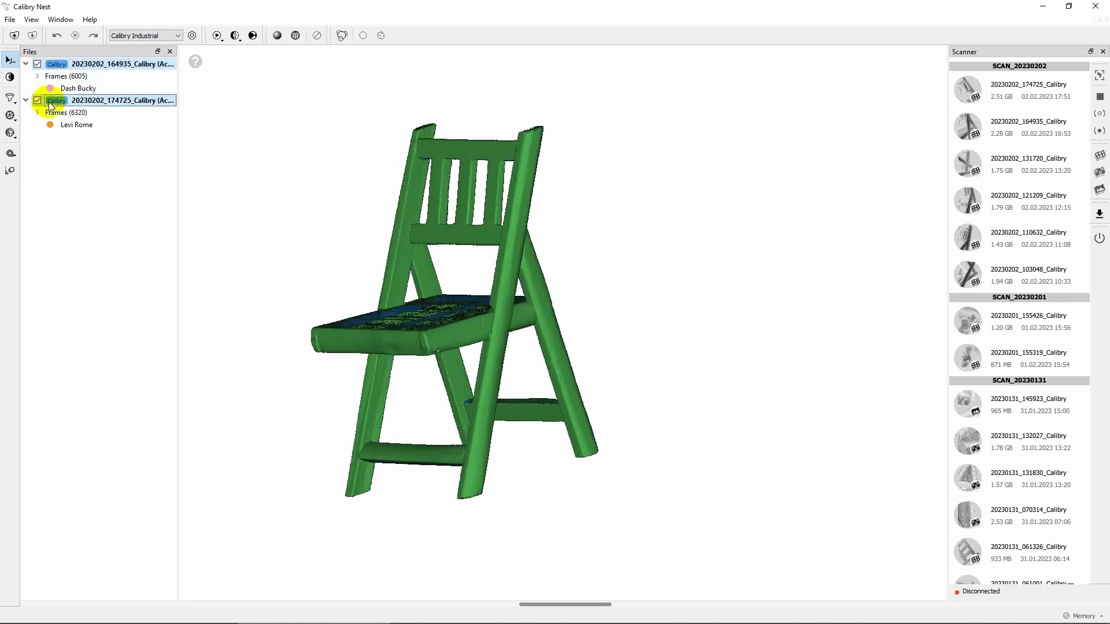
Step: Merge both scans with Start Multiple Non-Textured, accepting Priority Mode, and inspect the result
{"action": "left_click", "coordinate": [234, 36]}
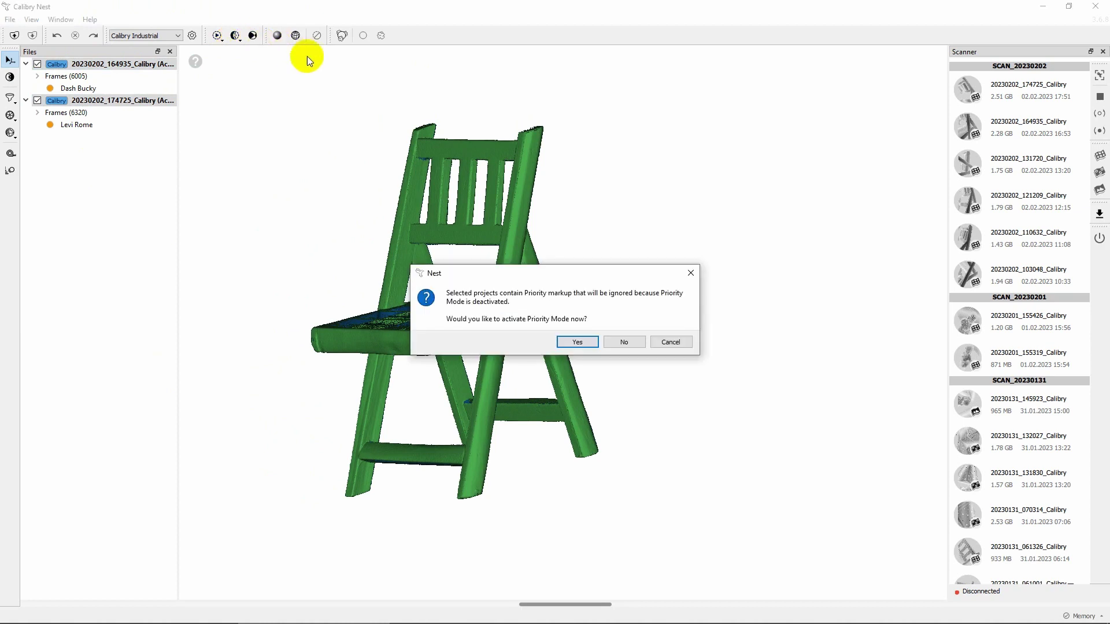
{"action": "left_click", "coordinate": [591, 346]}
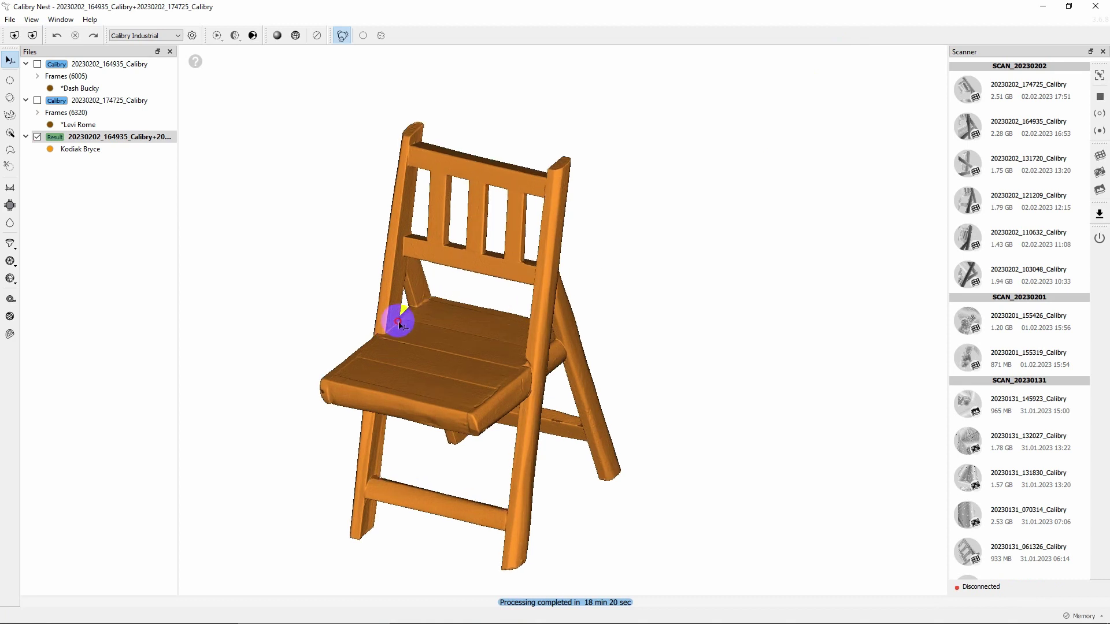
{"action": "left_click_drag", "start_coordinate": [399, 317], "coordinate": [347, 277]}
Step: Select holes 1–45 in the Hole Filling list and fill them all
{"action": "left_click", "coordinate": [10, 206]}
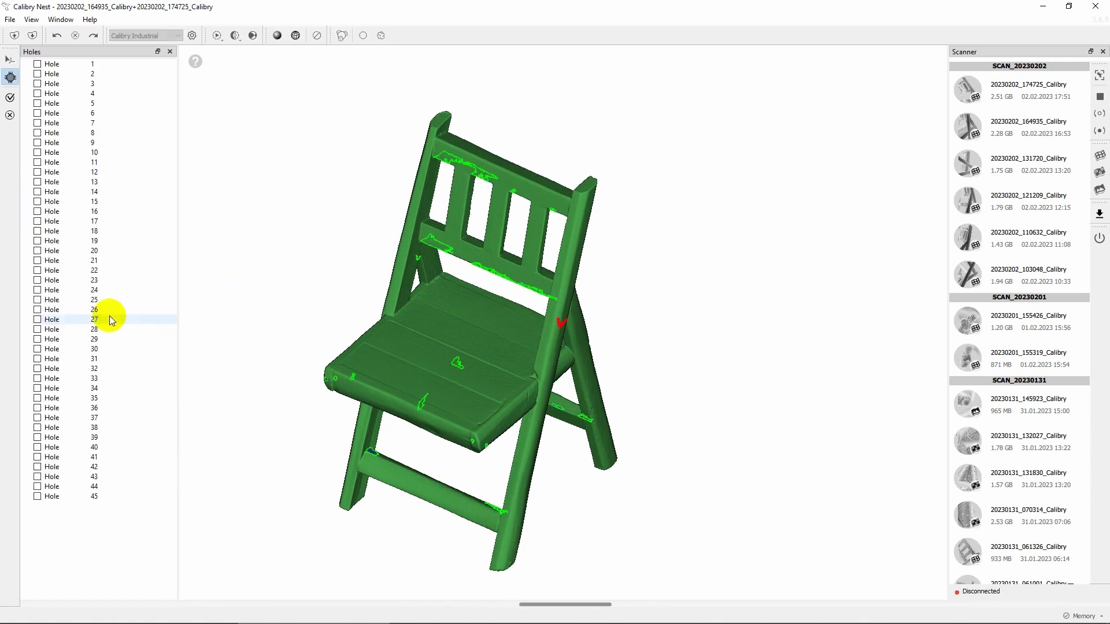
{"action": "left_click_drag", "start_coordinate": [60, 513], "coordinate": [39, 64]}
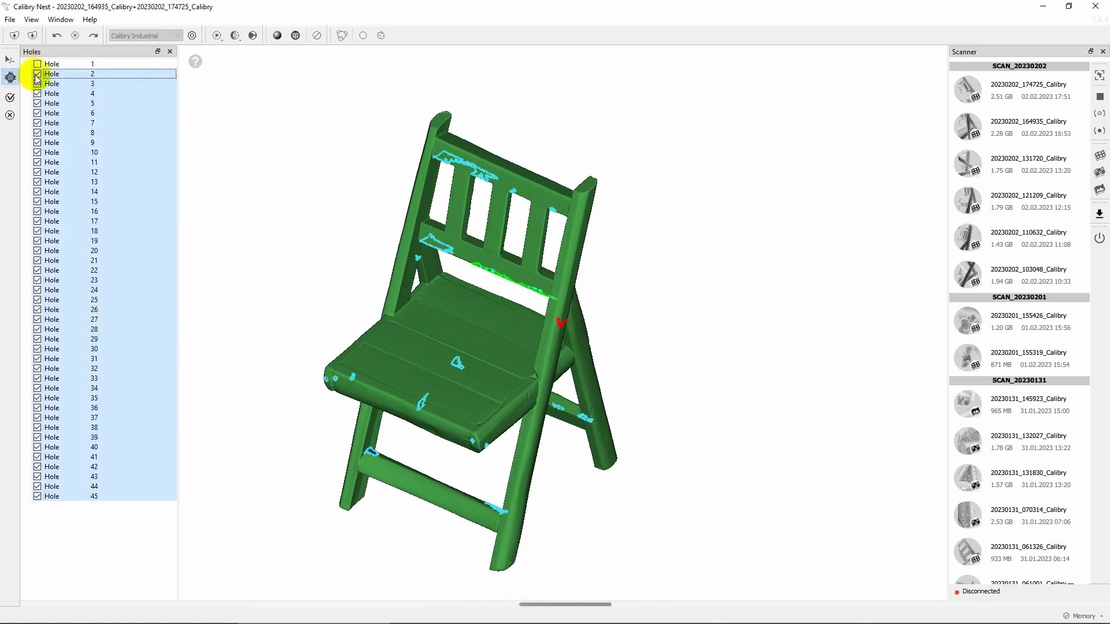
{"action": "left_click", "coordinate": [10, 98]}
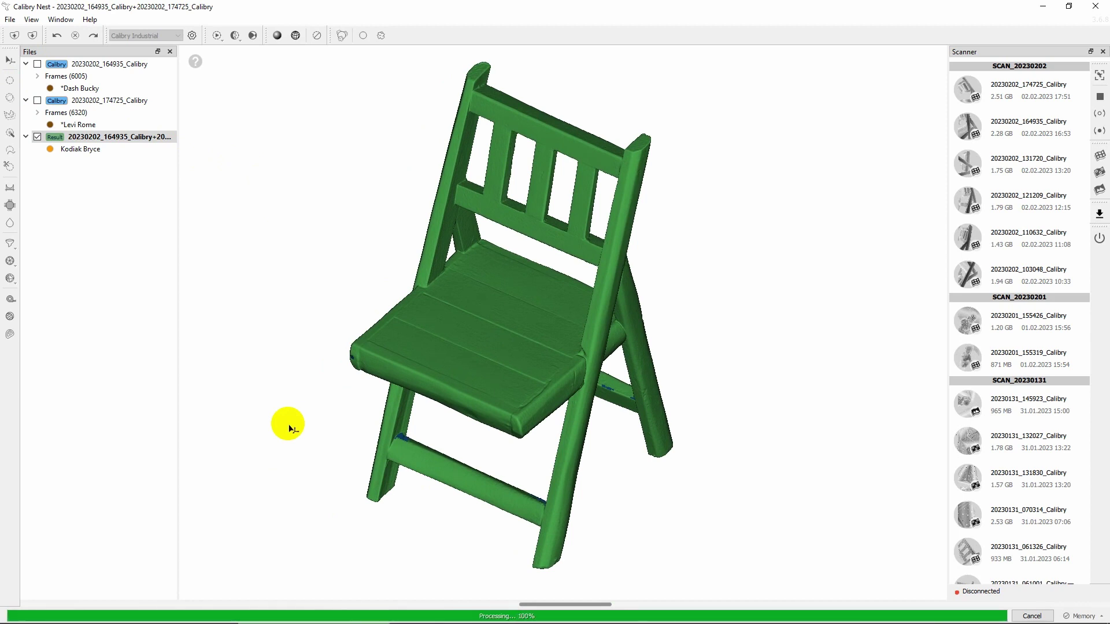
Step: Texturize the merged chair, simplifying the surface to 700000 faces first
{"action": "left_click_drag", "start_coordinate": [289, 428], "coordinate": [509, 347]}
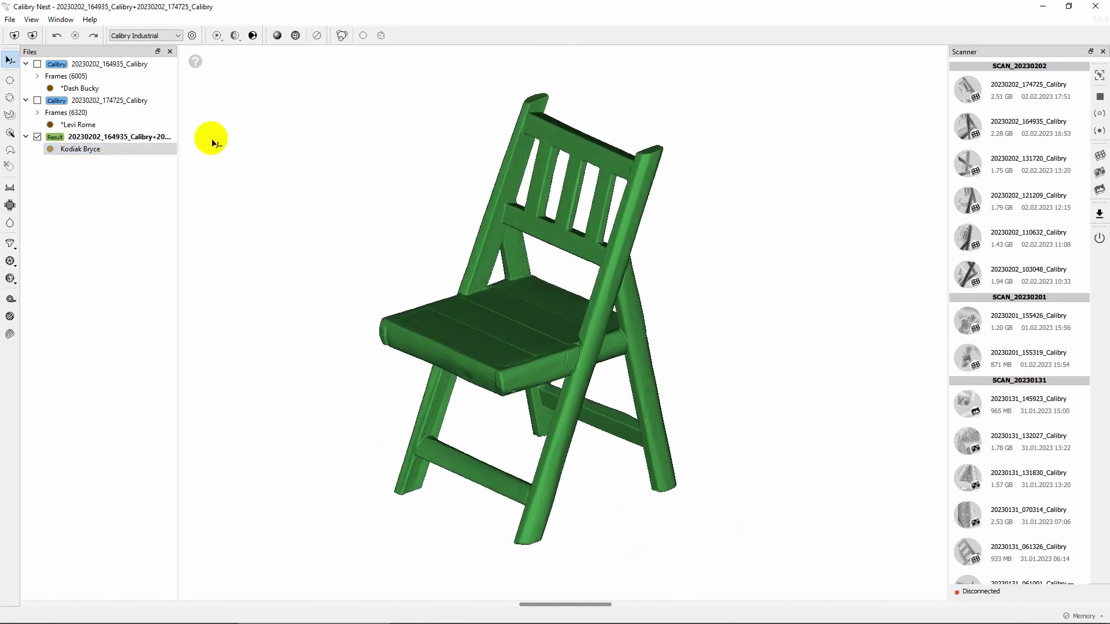
{"action": "left_click", "coordinate": [253, 36]}
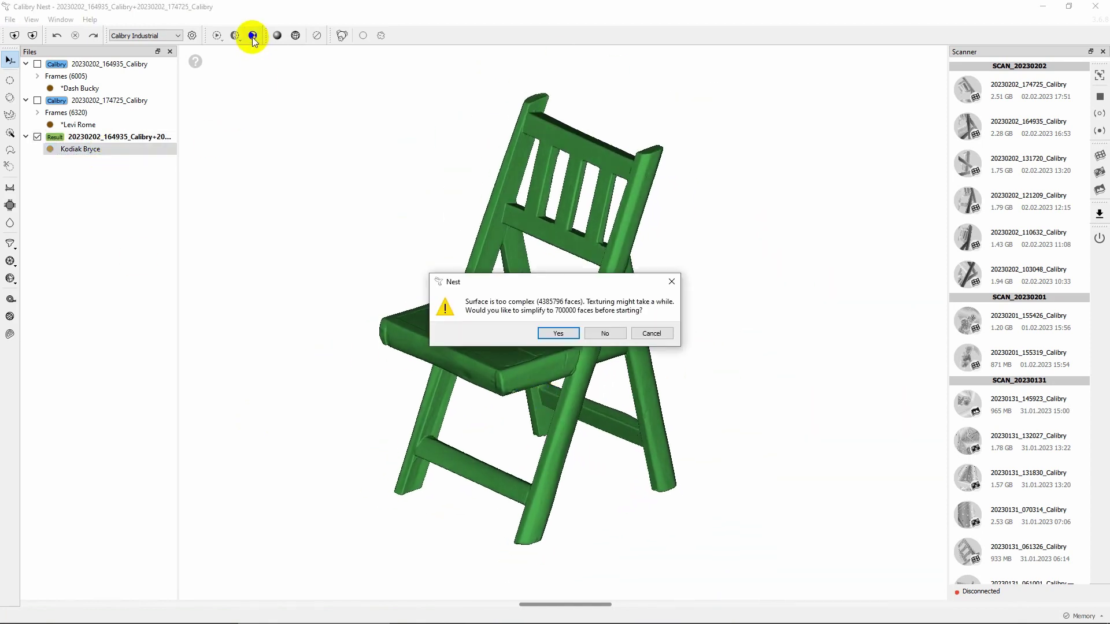
{"action": "left_click", "coordinate": [571, 332]}
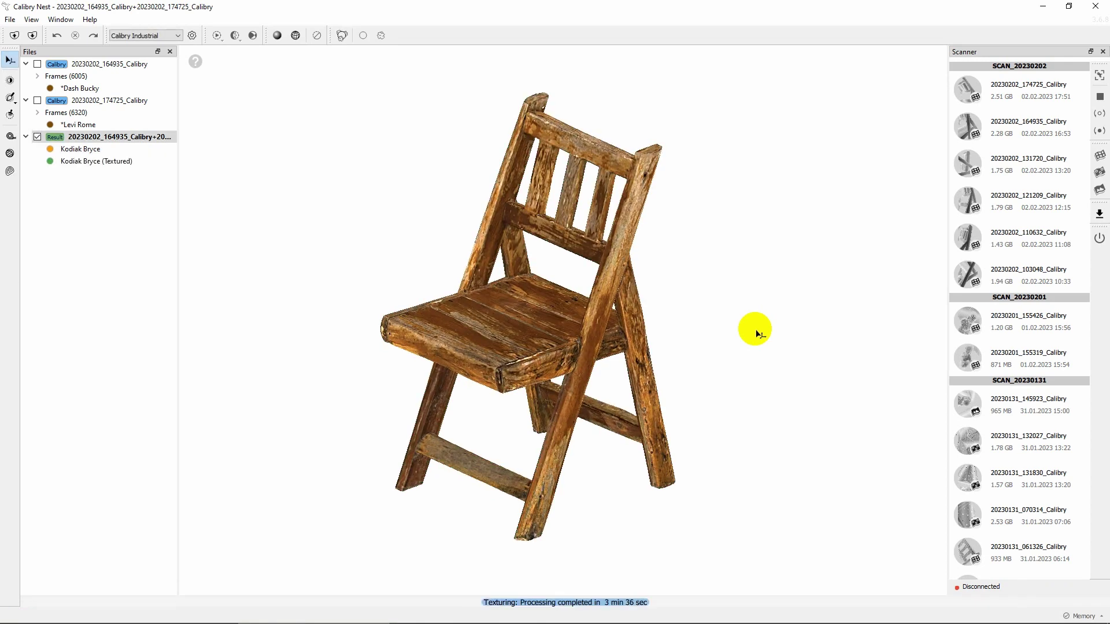
{"action": "left_click_drag", "start_coordinate": [437, 362], "coordinate": [664, 399]}
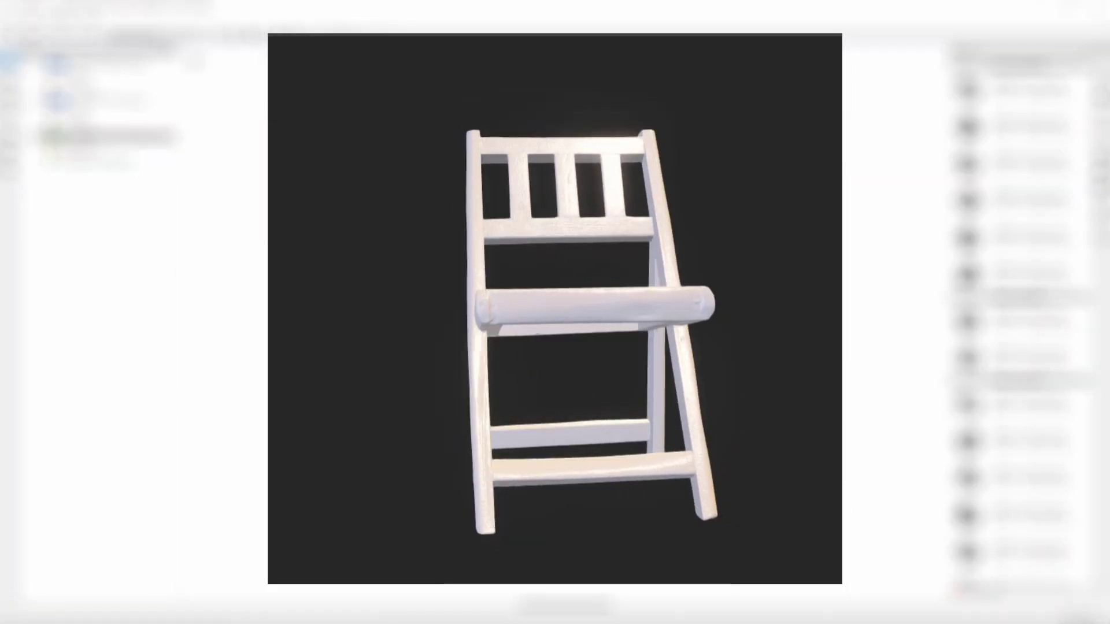